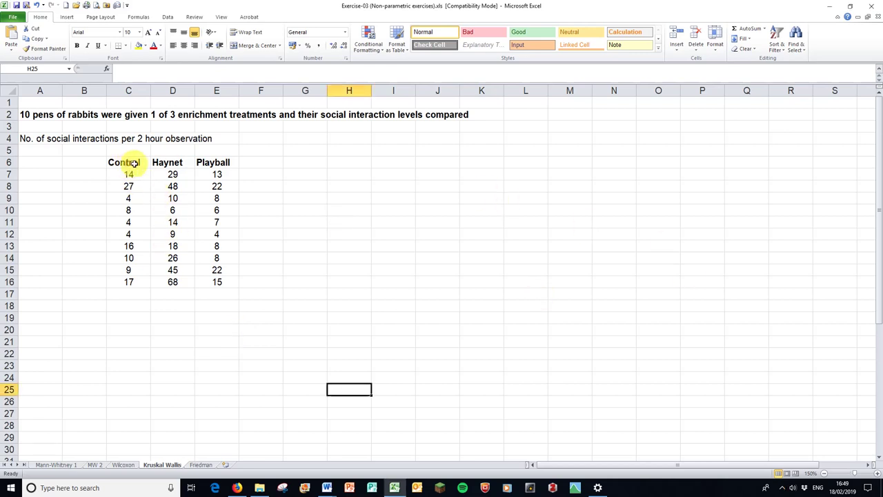
# Copy the Control, Haynet and Playball table in C6:E16 to the clipboard.
pyautogui.click(173, 163)
pyautogui.click(212, 160)
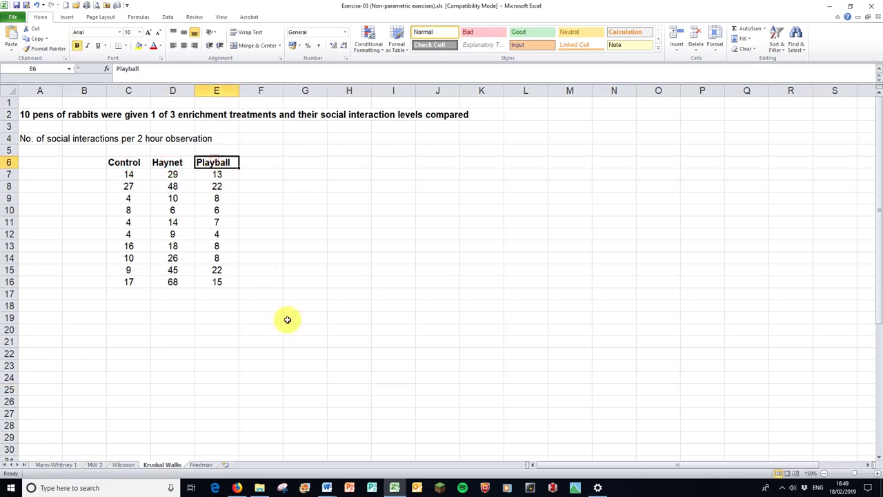
pyautogui.click(176, 162)
pyautogui.click(219, 162)
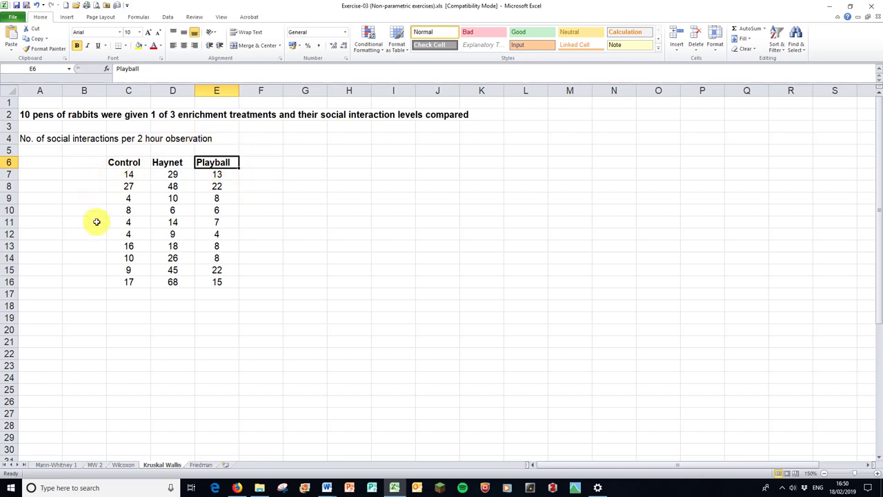
pyautogui.moveTo(121, 161); pyautogui.dragTo(204, 282)
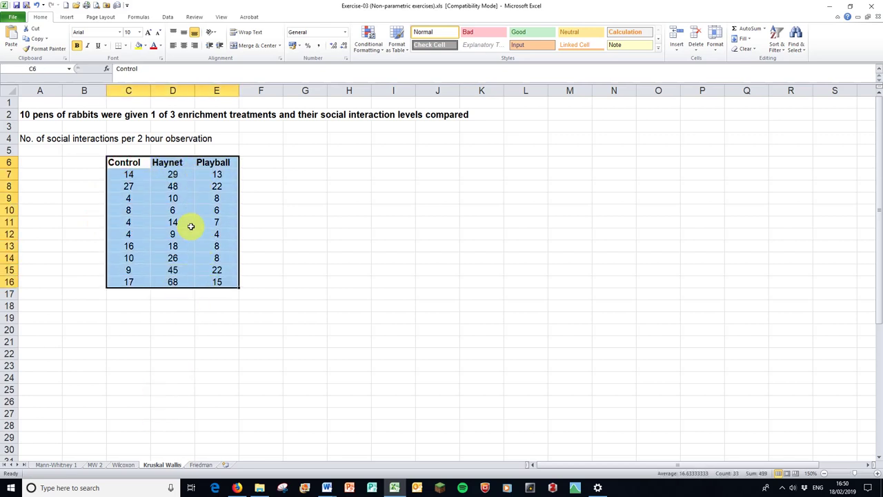
pyautogui.hotkey('ctrl', 'c')
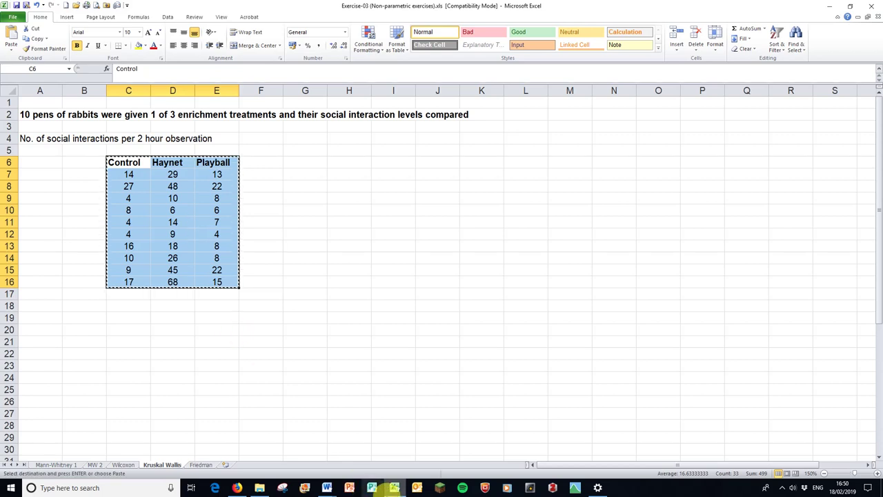
# Create a new Genstat spreadsheet from the clipboard data and enlarge it to show all three columns.
pyautogui.click(581, 490)
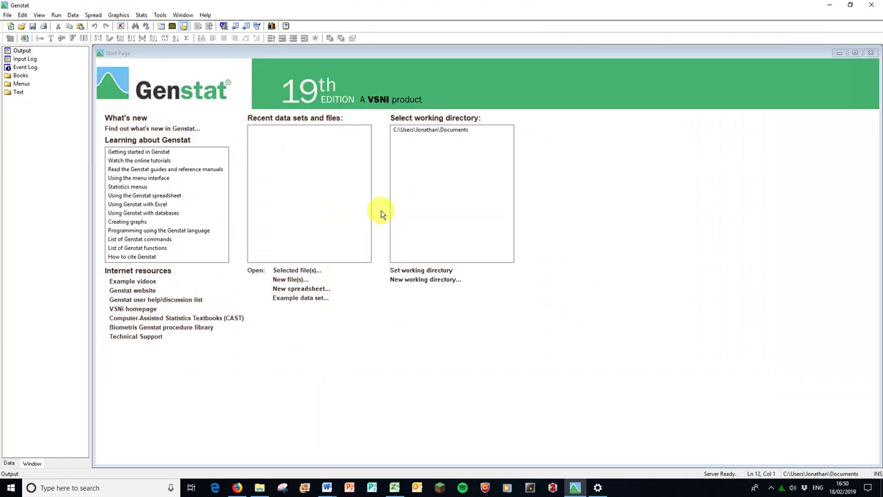
pyautogui.click(92, 14)
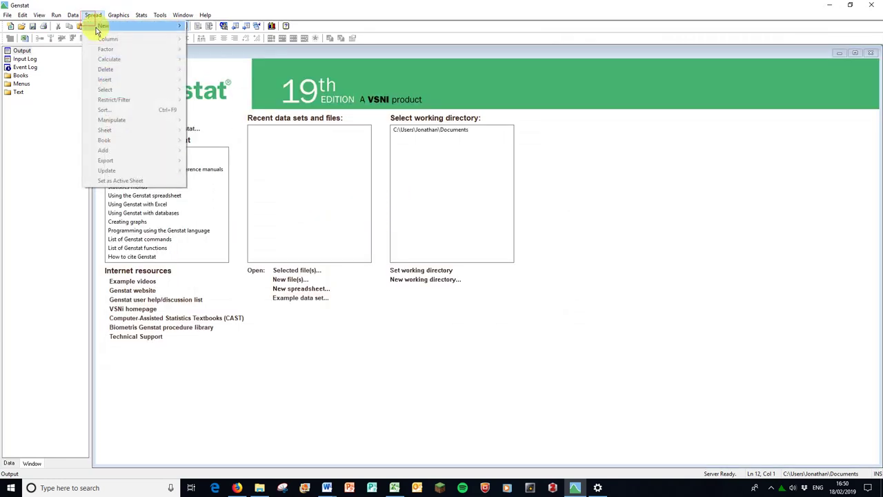
pyautogui.moveTo(98, 30)
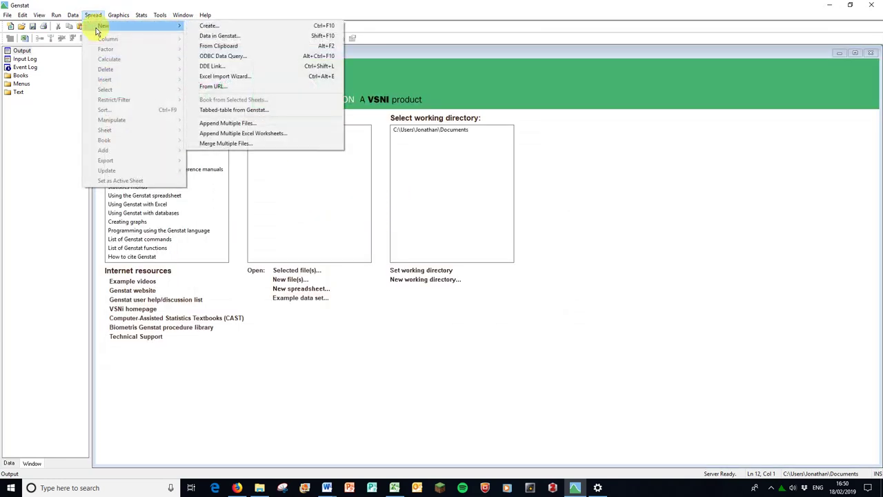
pyautogui.click(214, 48)
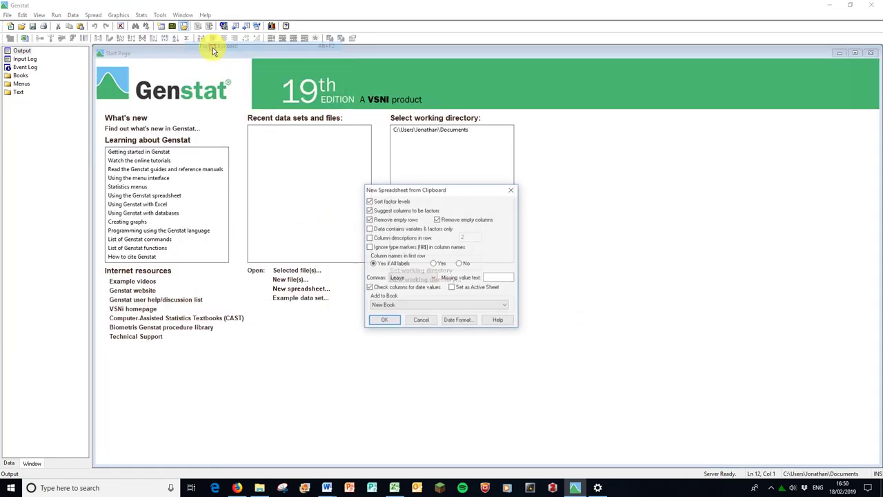
pyautogui.click(384, 321)
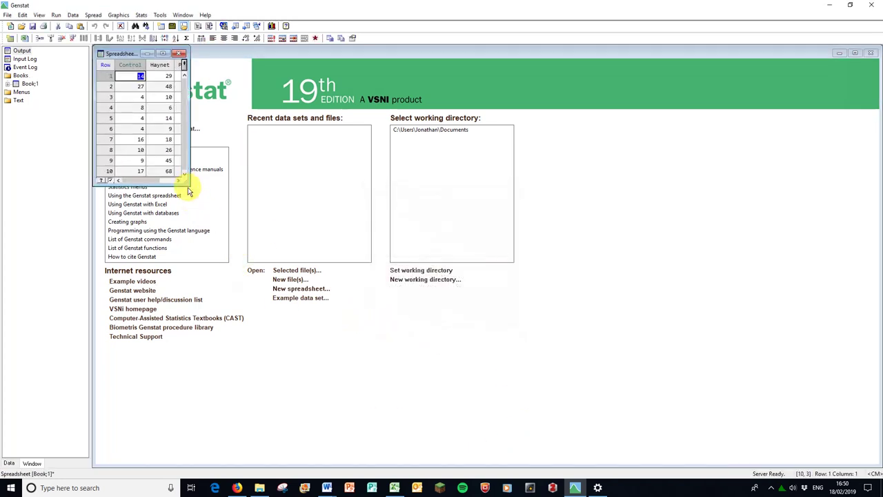
pyautogui.moveTo(186, 183); pyautogui.dragTo(241, 230)
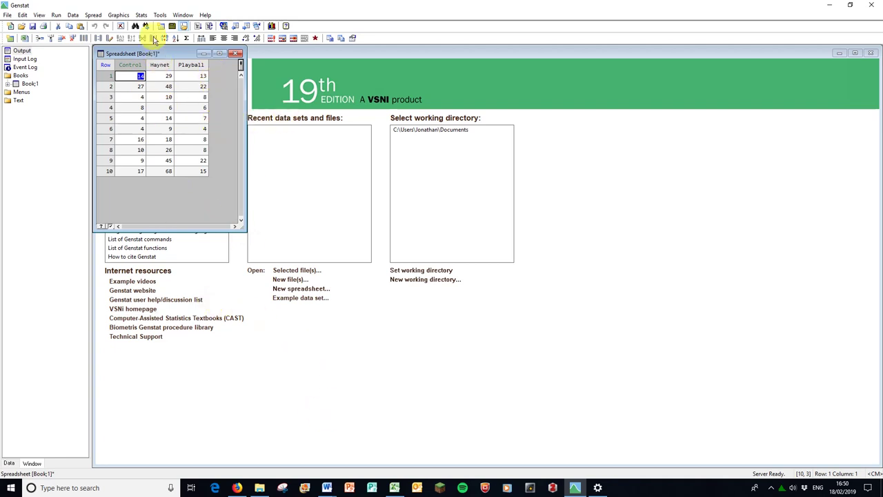
# Start a boxplot with Control, Haynet and Playball as the plotted variates.
pyautogui.click(118, 15)
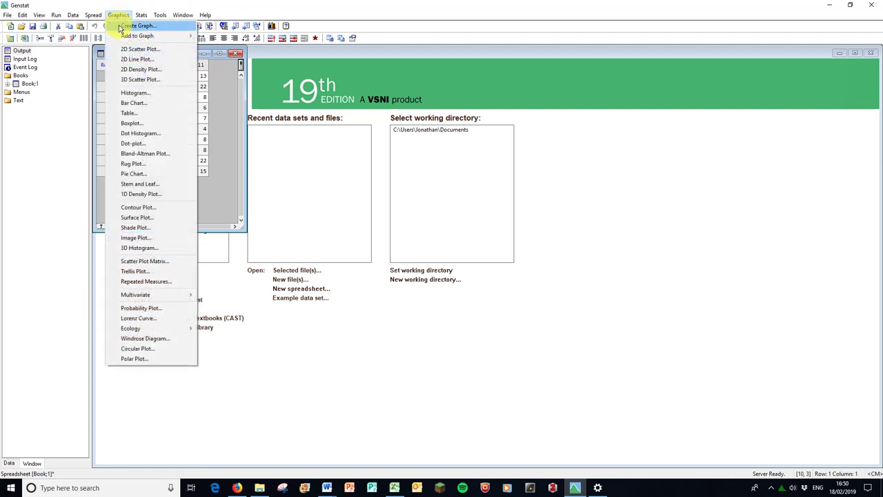
pyautogui.click(153, 124)
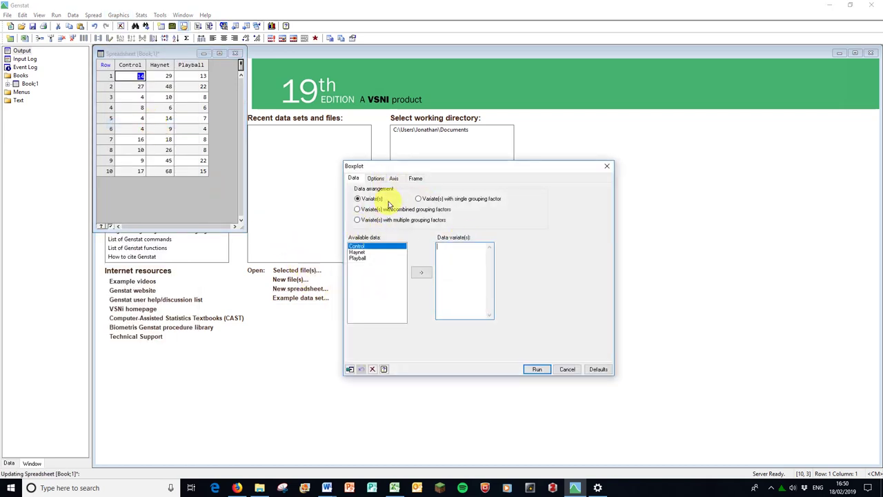
pyautogui.click(420, 272)
pyautogui.click(357, 251)
pyautogui.click(421, 272)
pyautogui.click(358, 258)
pyautogui.click(420, 275)
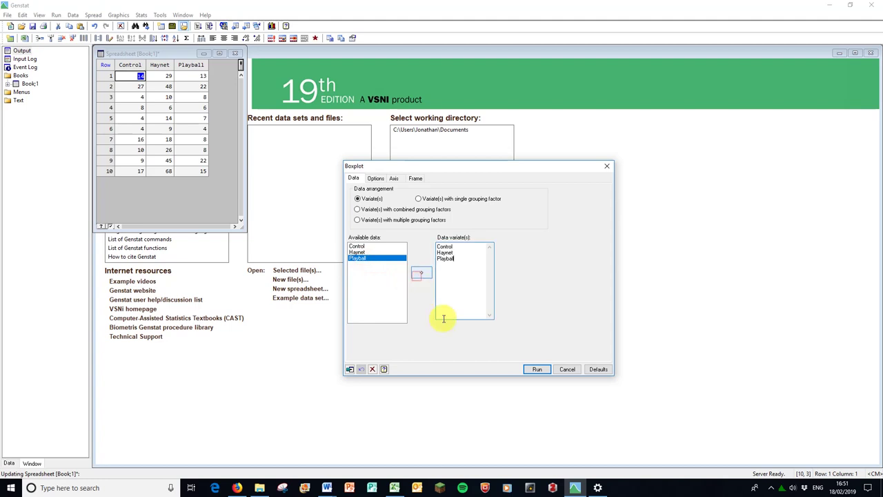
# Remove the enclosing box, use box-and-whisker style, fix the y-axis lower bound at 0, and draw.
pyautogui.click(375, 178)
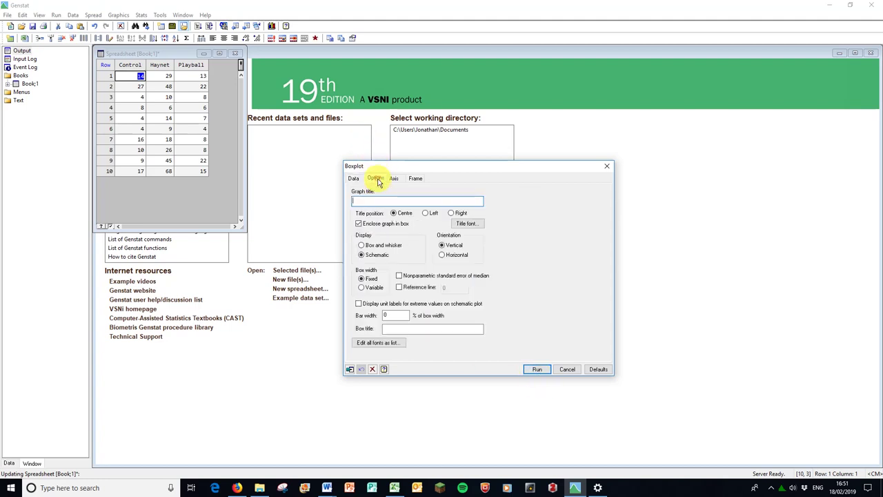
pyautogui.click(358, 224)
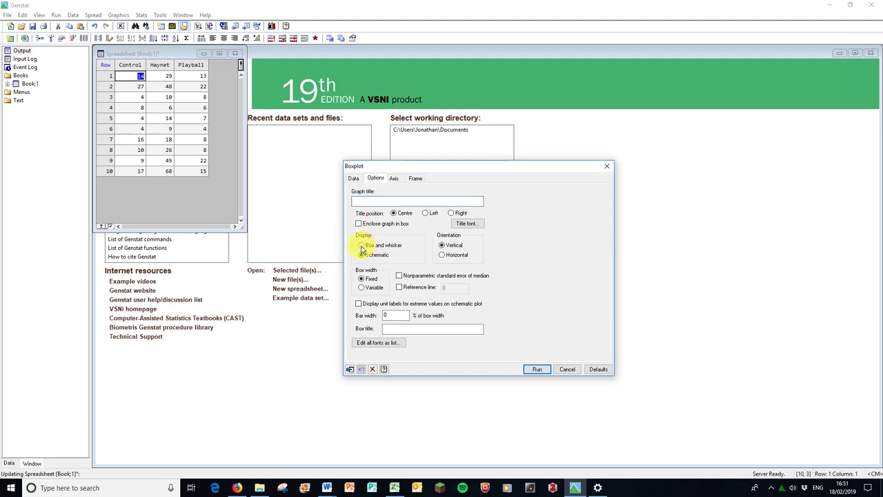
pyautogui.click(361, 245)
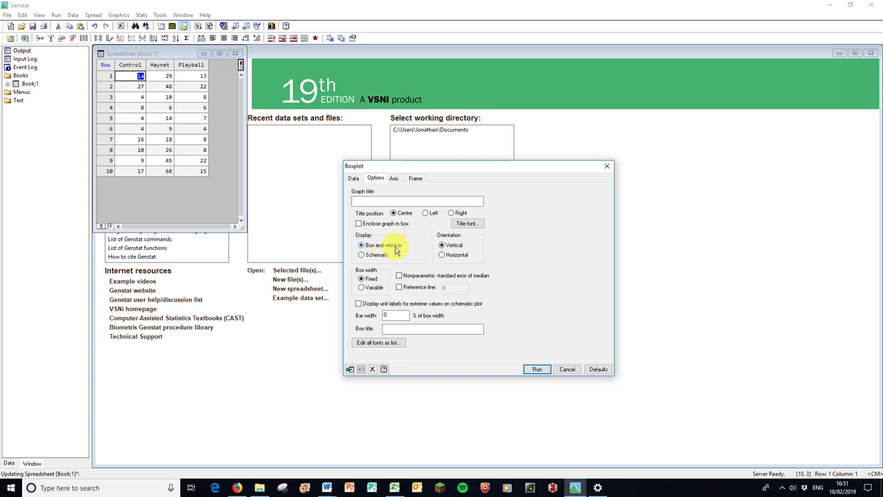
pyautogui.click(393, 178)
pyautogui.click(357, 267)
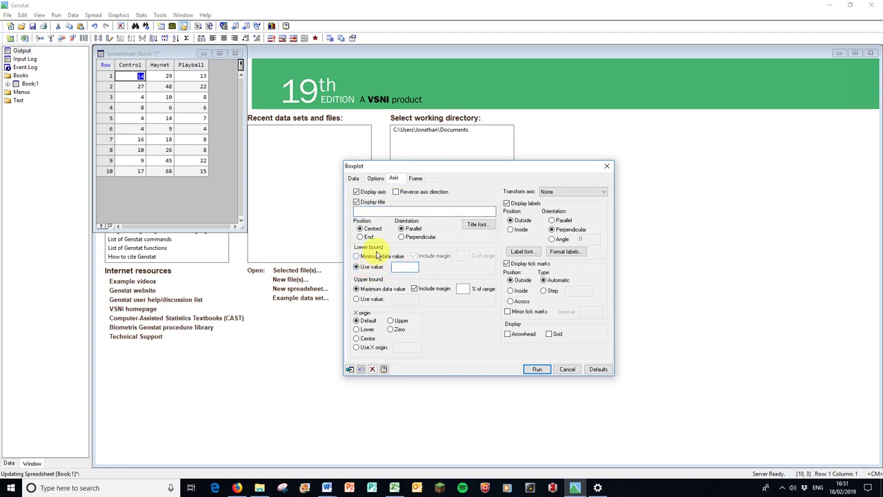
pyautogui.click(413, 267)
pyautogui.write('0')
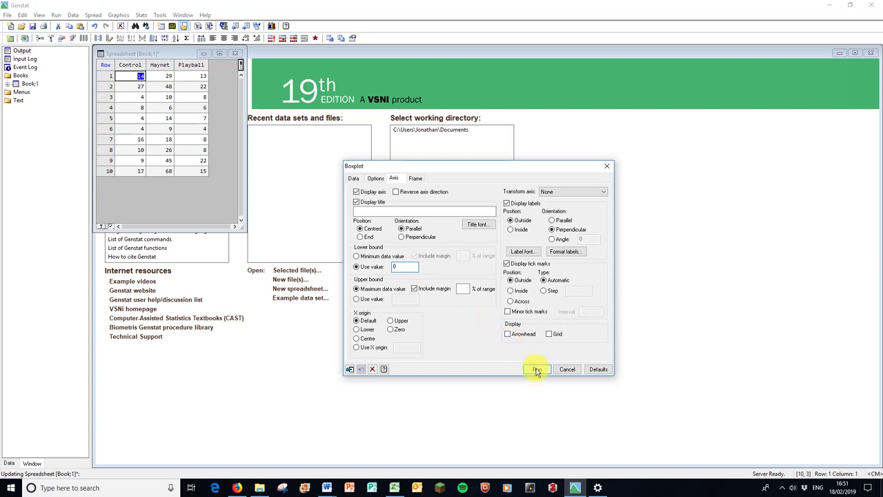
pyautogui.click(537, 369)
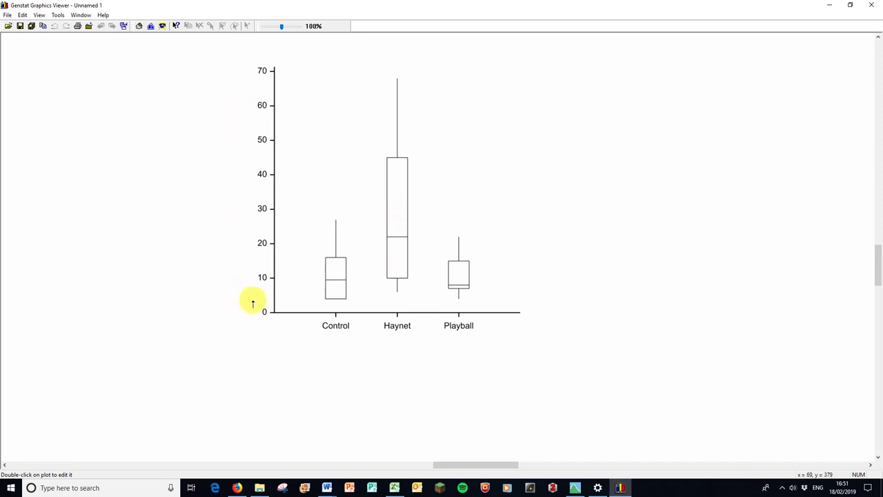
# Open the box plot in the Graphics Editor with its Options dialog.
pyautogui.doubleClick(309, 221)
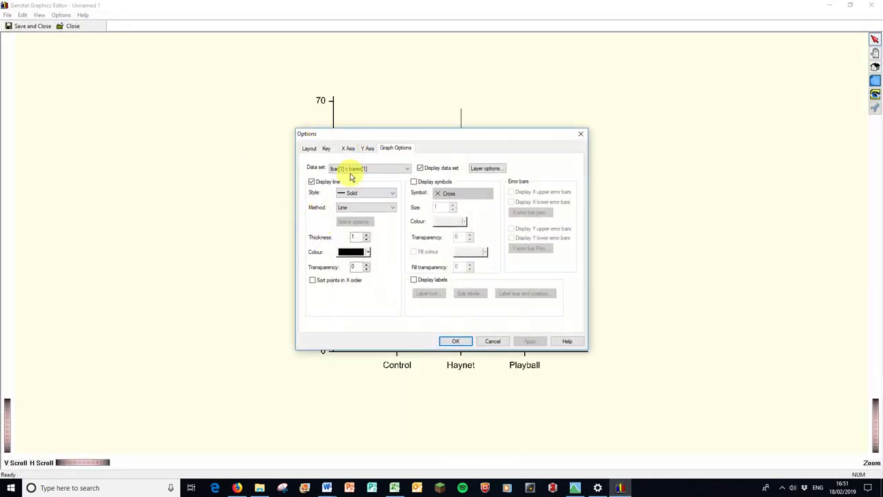
# Add the y-axis title 'Number of social interactions in 2h observation' to the graph.
pyautogui.moveTo(390, 136); pyautogui.dragTo(601, 52)
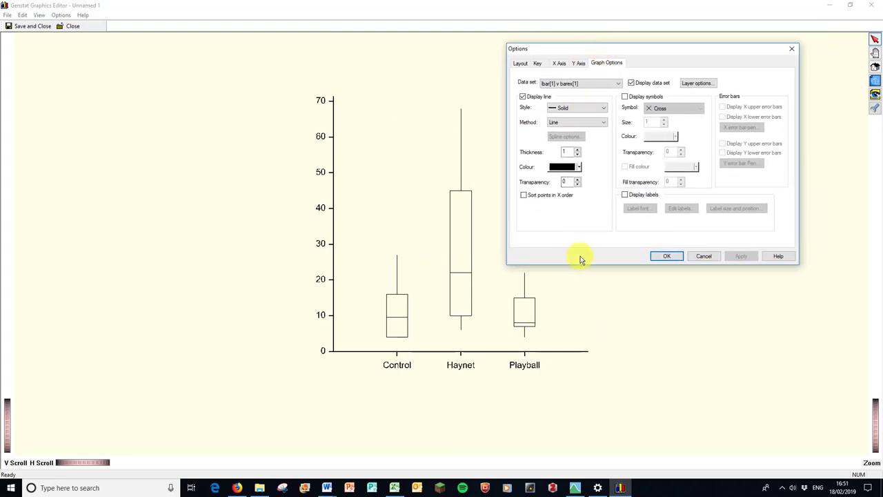
pyautogui.click(578, 63)
pyautogui.click(521, 87)
pyautogui.click(547, 96)
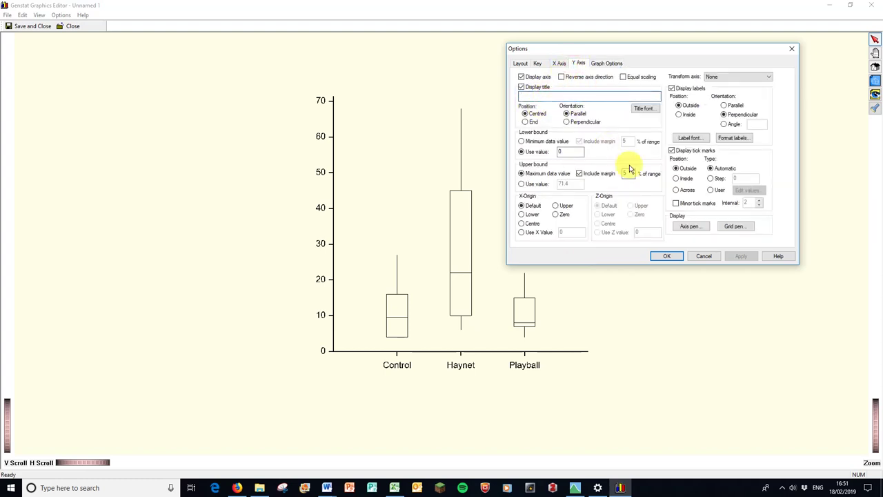
pyautogui.write('Number of soci')
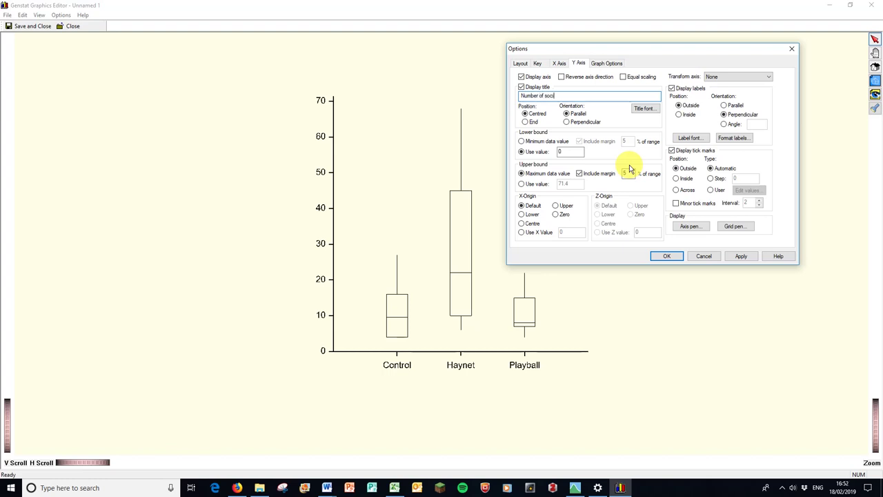
pyautogui.write('al interactions')
pyautogui.write(' (i')
pyautogui.write('n 2')
pyautogui.write('h observation')
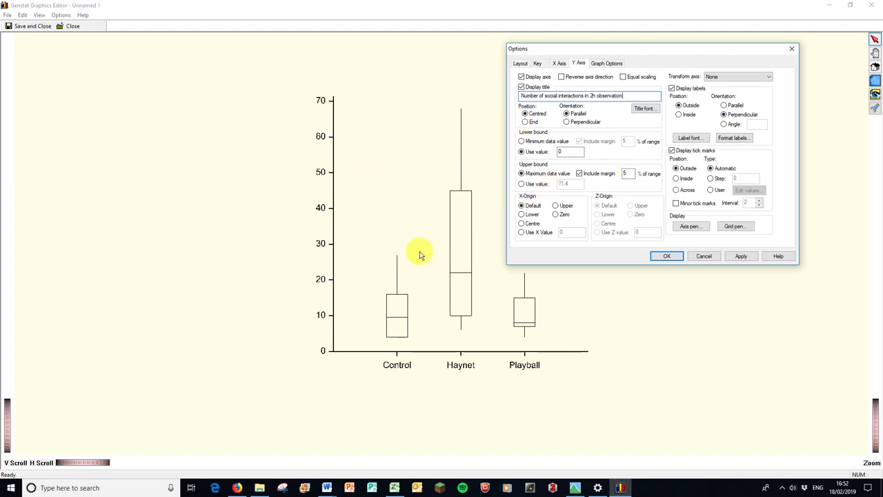
pyautogui.click(642, 110)
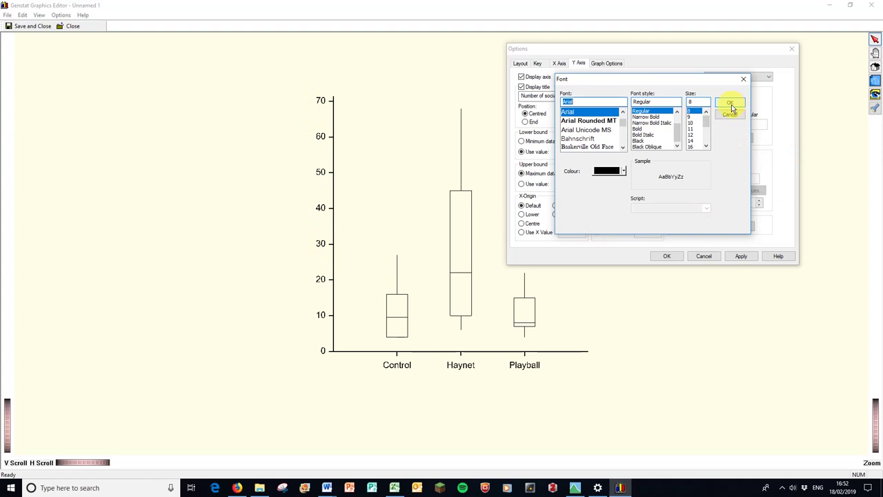
pyautogui.click(730, 103)
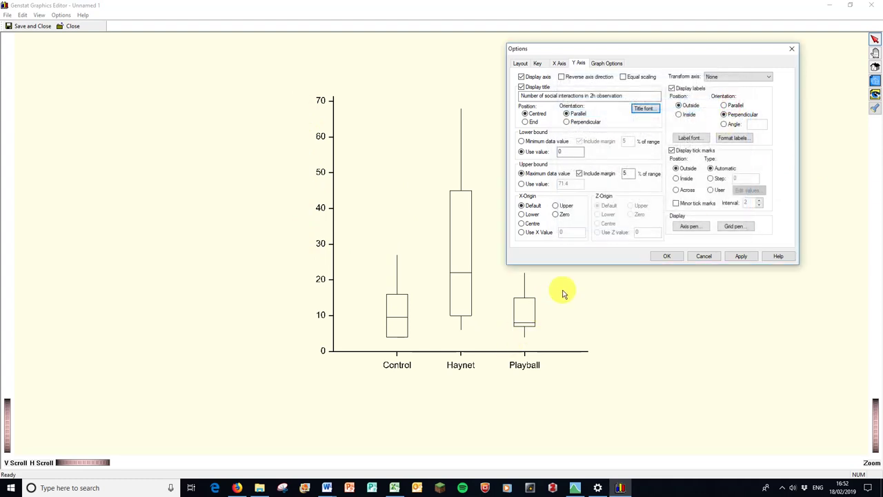
pyautogui.click(736, 255)
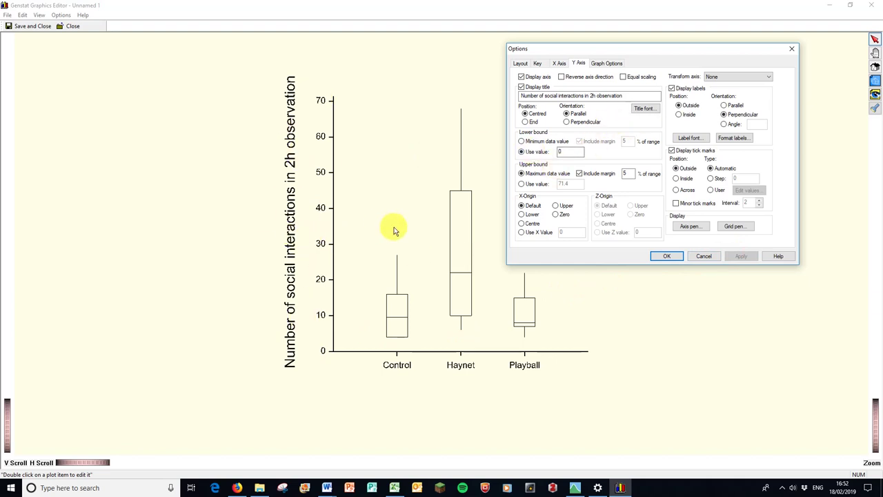
# Reduce the y-axis title font size to 16 and apply it.
pyautogui.click(641, 108)
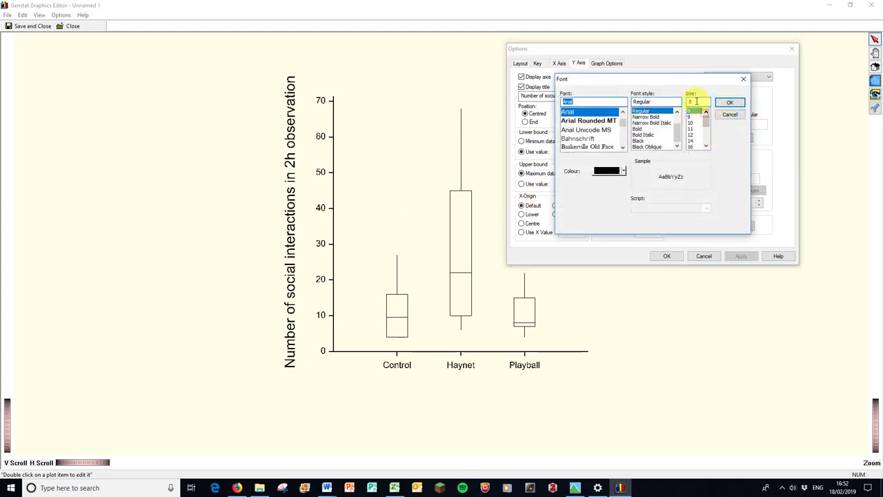
pyautogui.click(687, 101)
pyautogui.write('16')
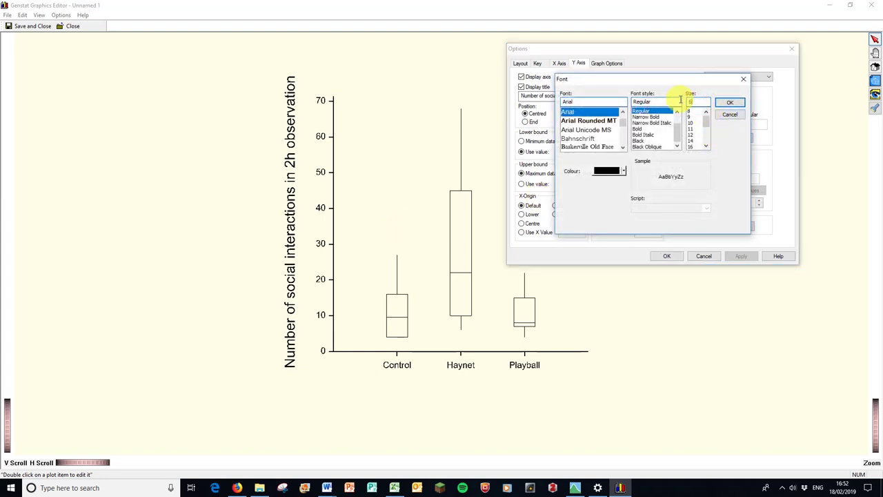
pyautogui.click(724, 103)
pyautogui.click(740, 256)
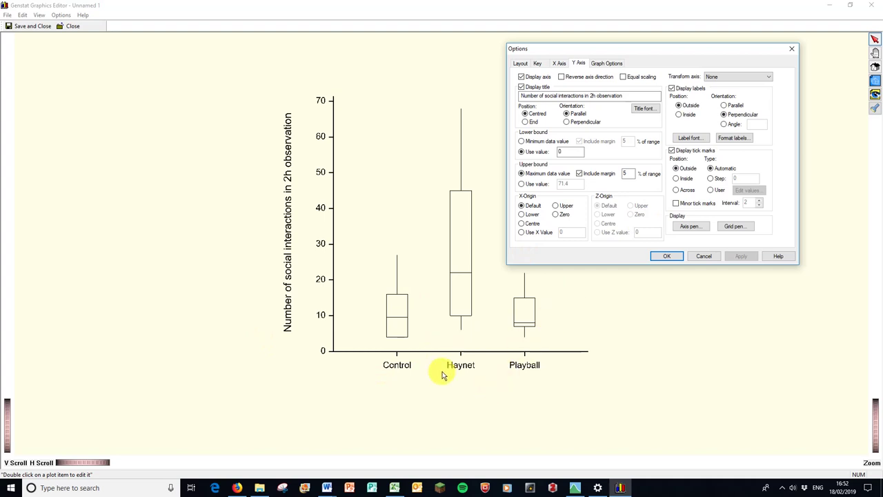
# Fill the Control box with pale green.
pyautogui.click(607, 64)
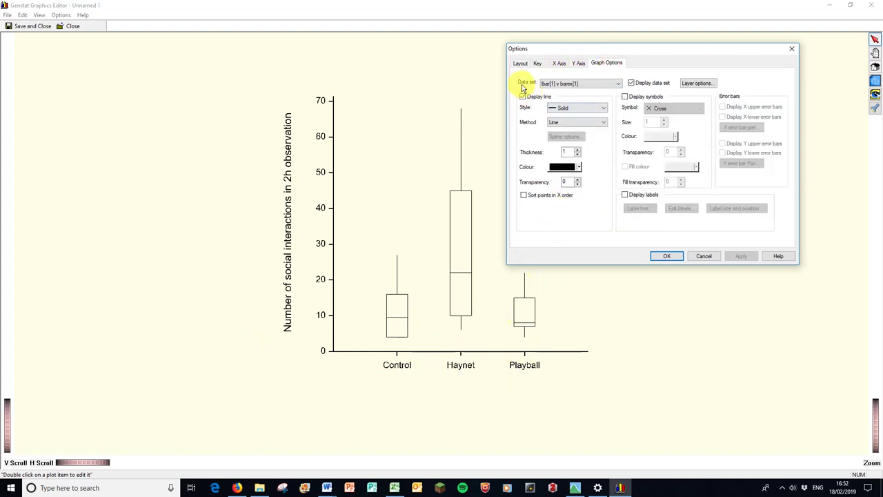
pyautogui.click(617, 83)
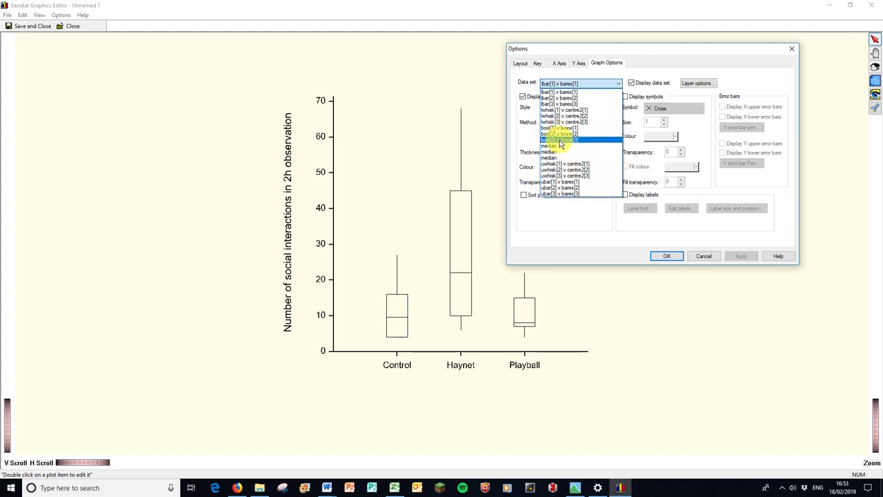
pyautogui.click(557, 128)
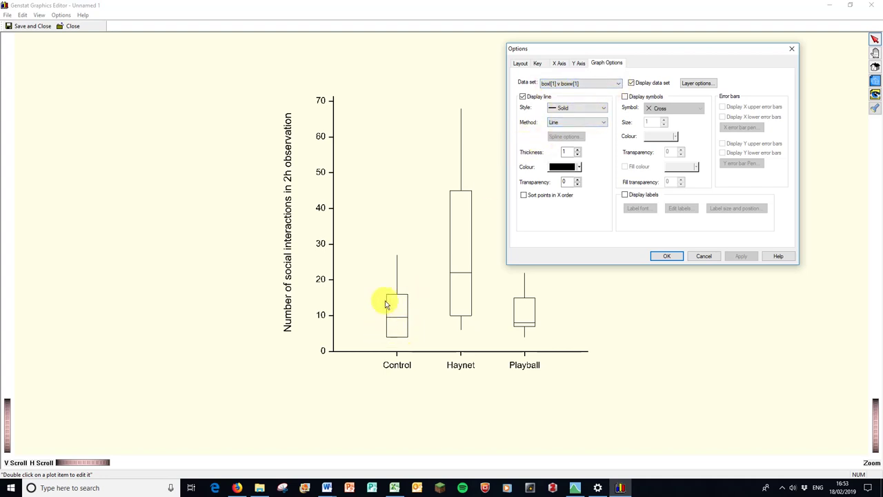
pyautogui.click(605, 122)
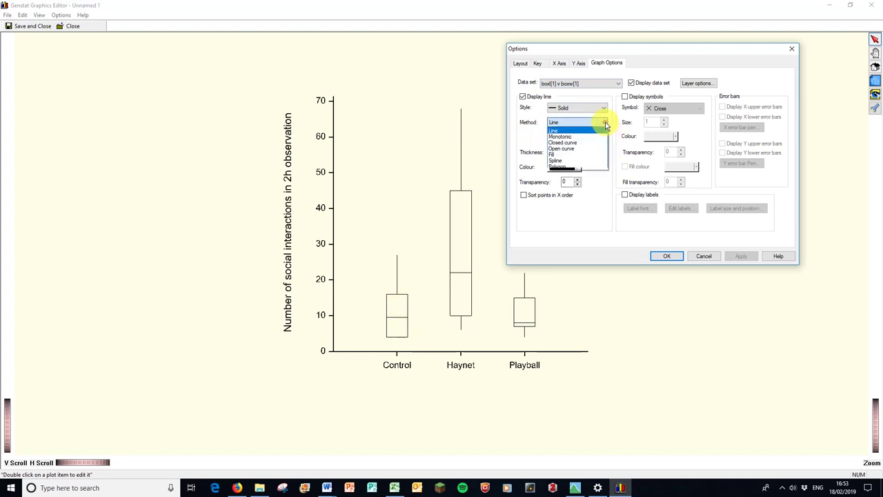
pyautogui.click(584, 153)
pyautogui.click(582, 167)
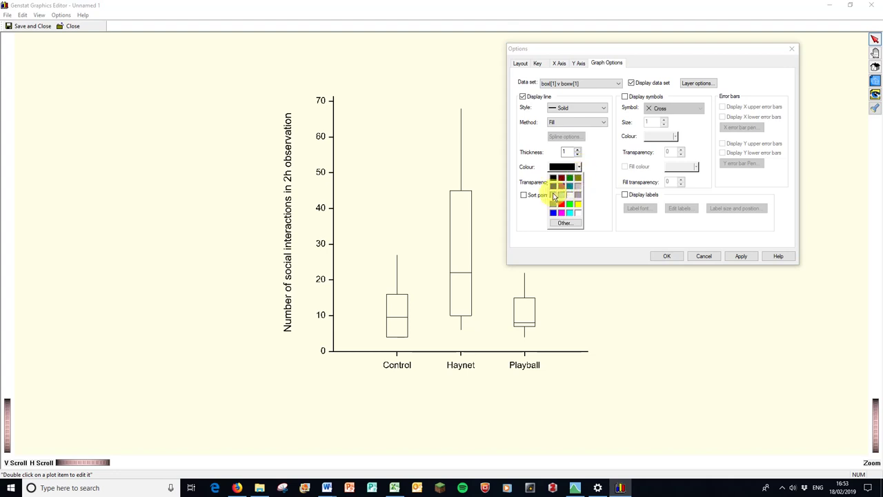
pyautogui.click(552, 198)
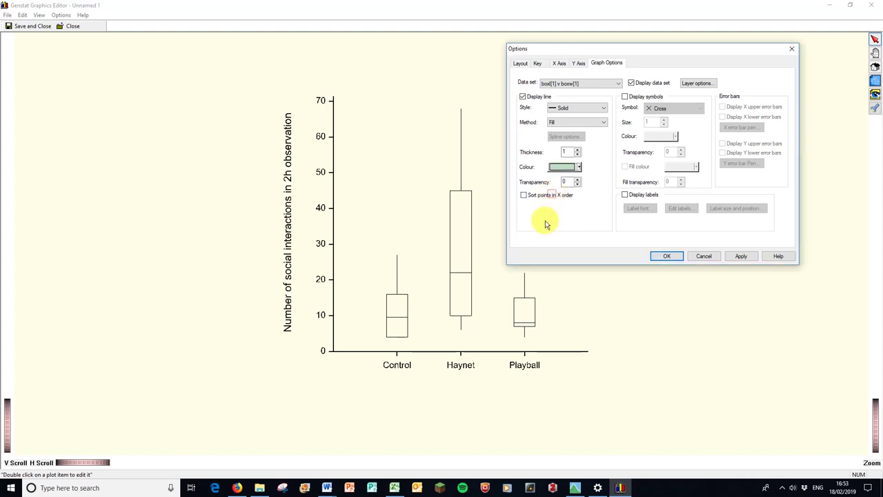
pyautogui.click(745, 257)
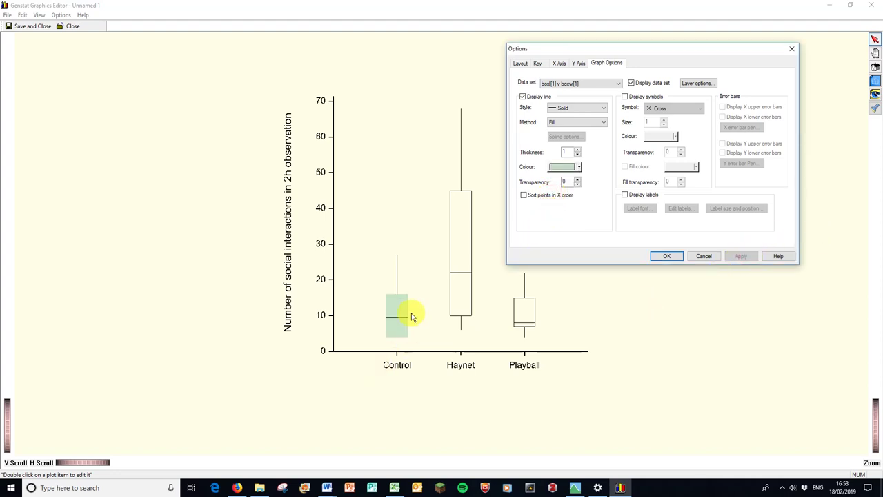
# Fill the Haynet box with green.
pyautogui.click(618, 84)
pyautogui.click(583, 134)
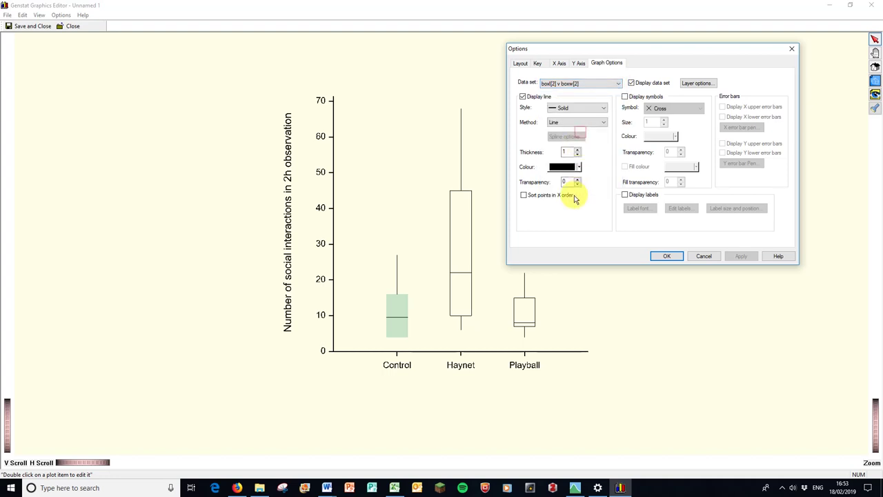
pyautogui.click(591, 122)
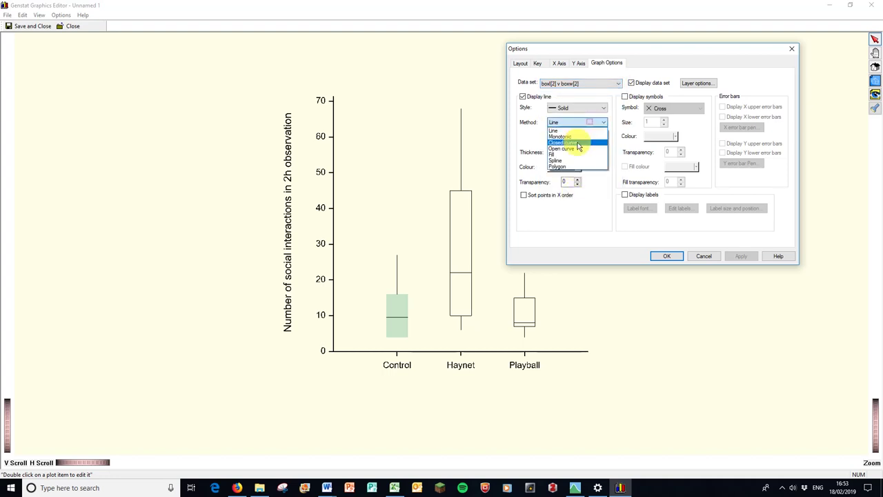
pyautogui.click(571, 155)
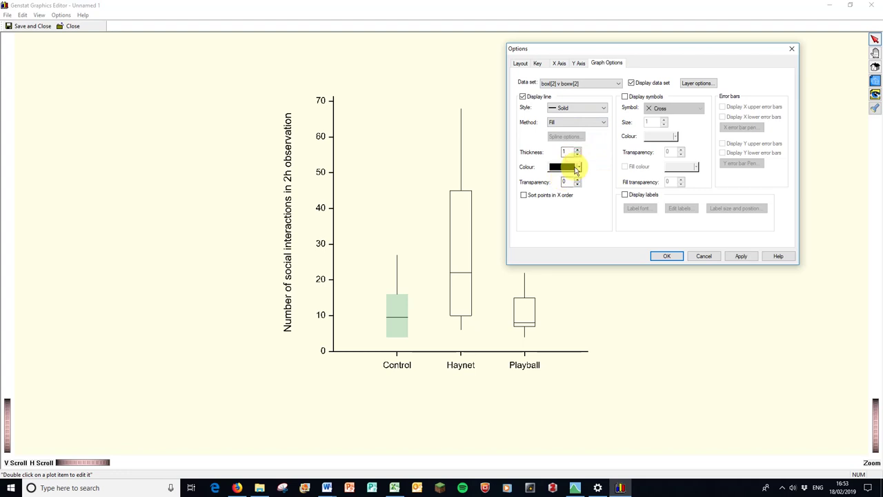
pyautogui.click(576, 169)
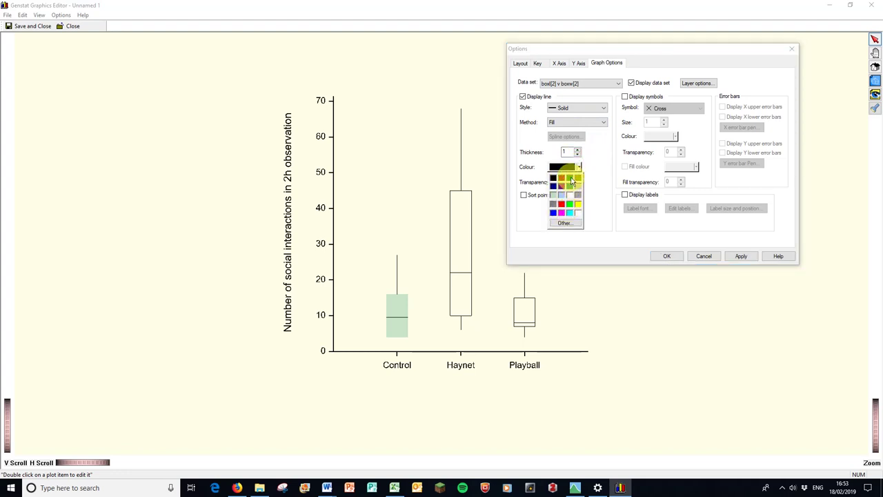
pyautogui.click(571, 179)
pyautogui.click(738, 256)
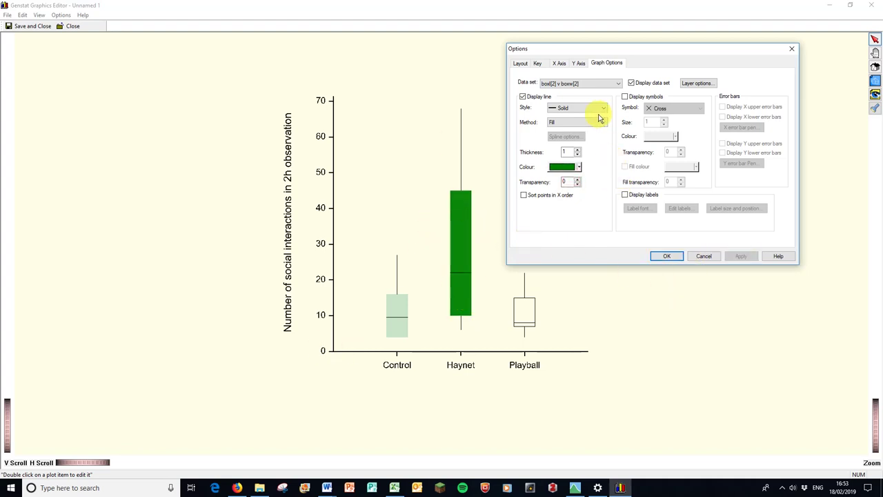
# Fill the Playball box with teal and close the graph options.
pyautogui.click(583, 87)
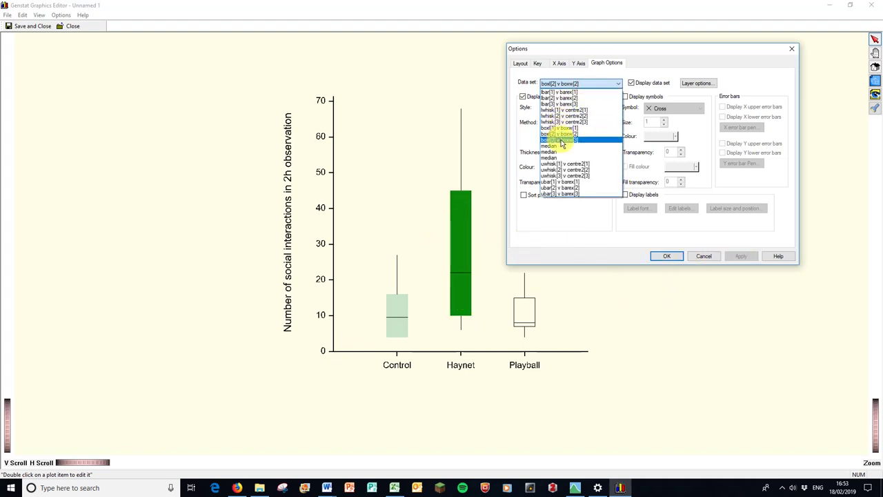
pyautogui.click(560, 139)
pyautogui.click(573, 122)
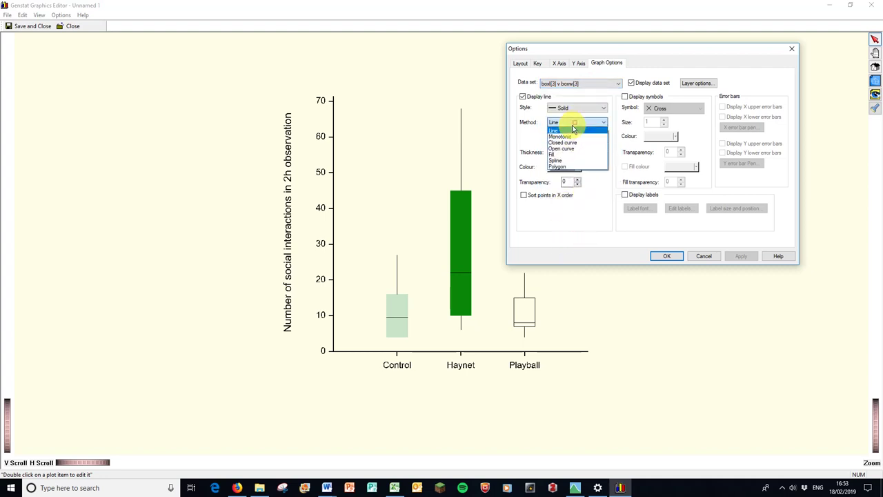
pyautogui.click(566, 156)
pyautogui.click(567, 167)
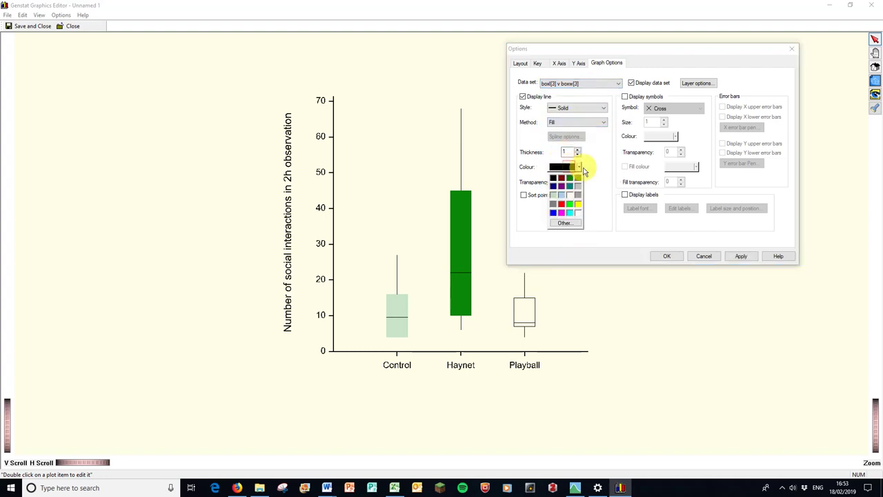
pyautogui.click(570, 185)
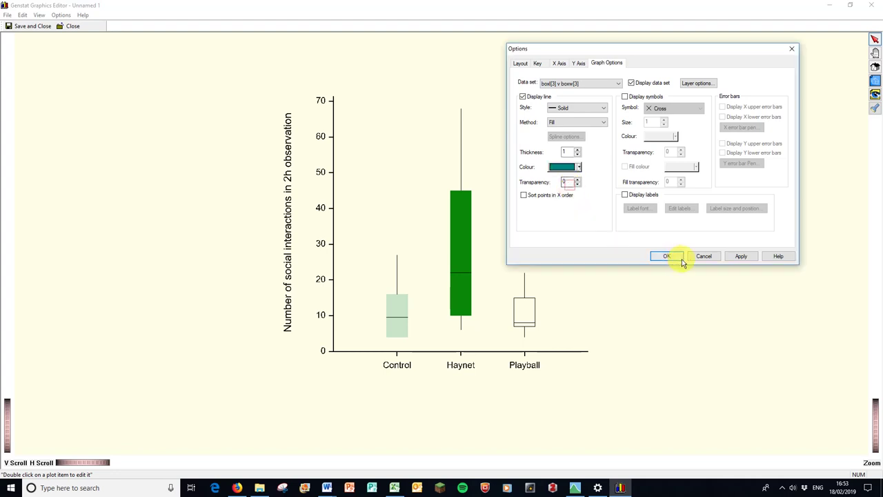
pyautogui.click(735, 256)
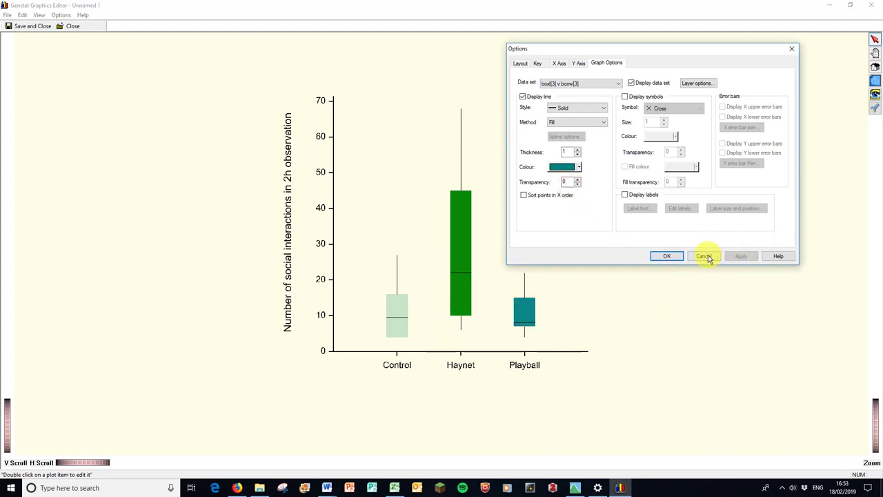
pyautogui.click(667, 256)
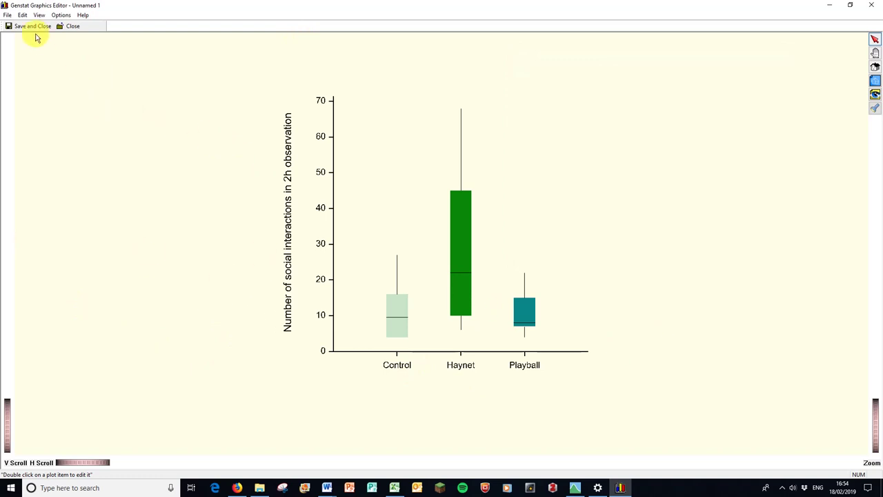
# Save and close the edited graph, copy the boxplot, and switch to Word's Document2.
pyautogui.click(31, 26)
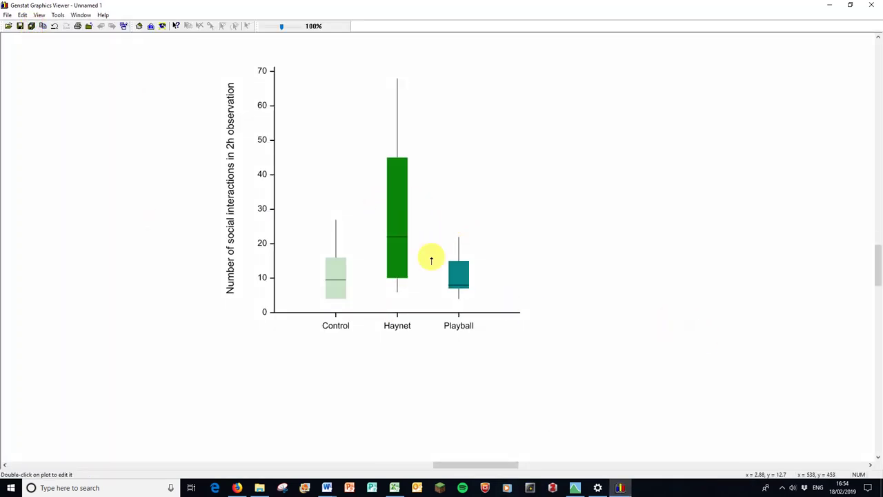
pyautogui.rightClick(358, 197)
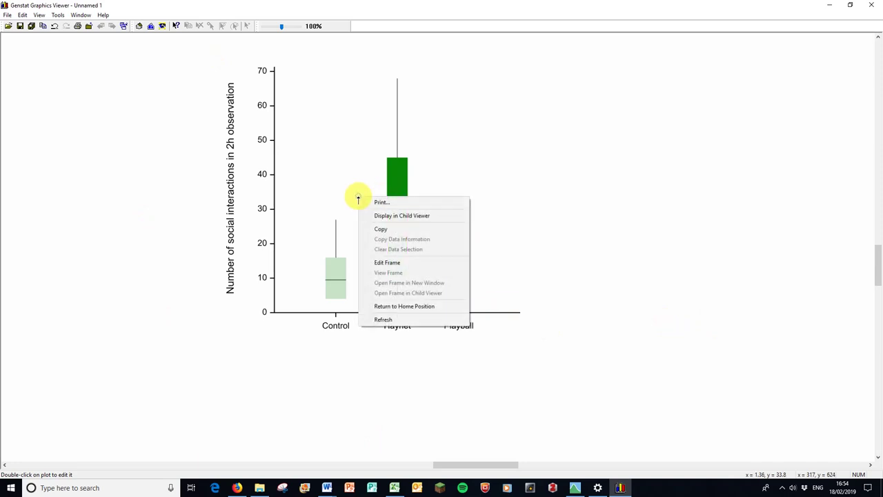
pyautogui.click(394, 229)
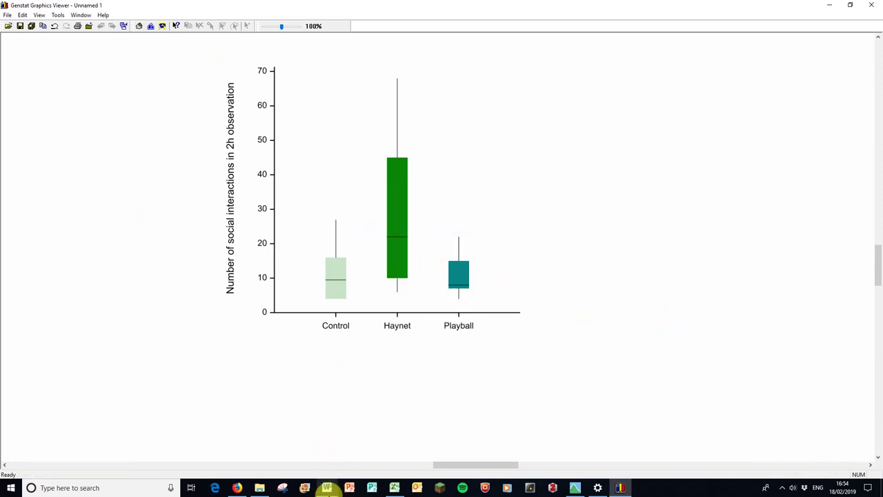
pyautogui.moveTo(327, 488)
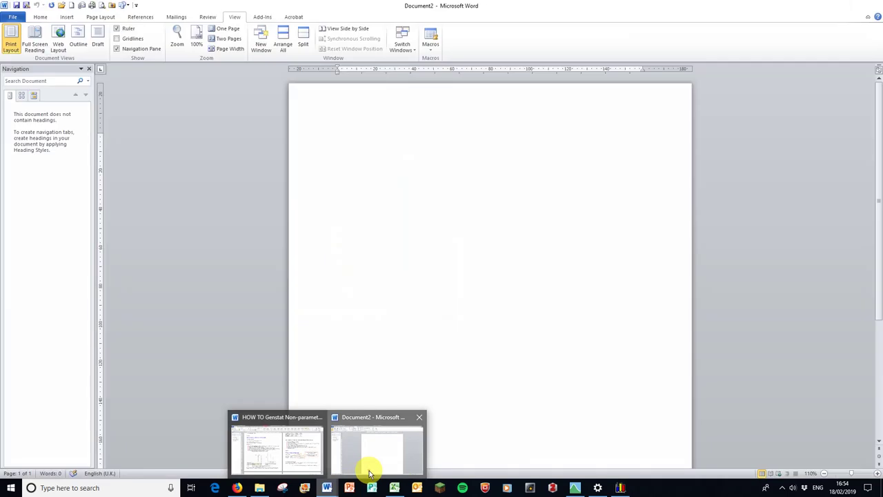
pyautogui.click(370, 473)
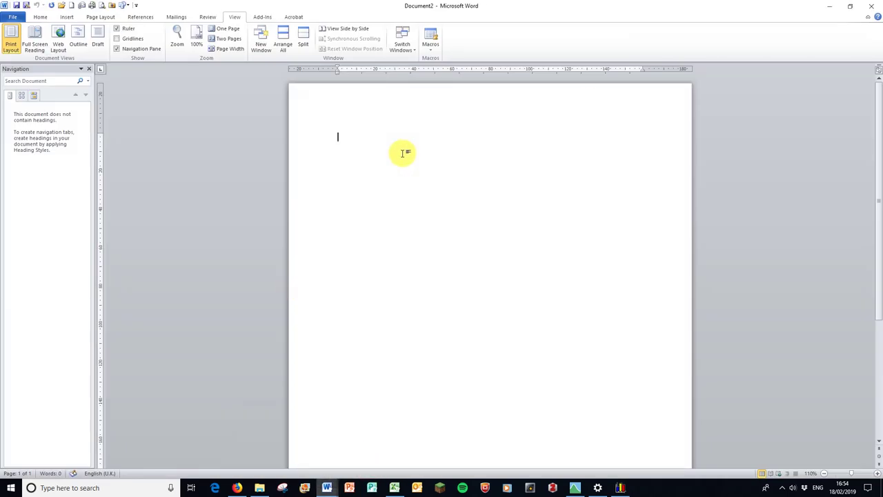
# Paste the boxplot and type the Figure 1 caption on rabbit pens, enrichment and boxplot statistics.
pyautogui.hotkey('ctrl', 'v')
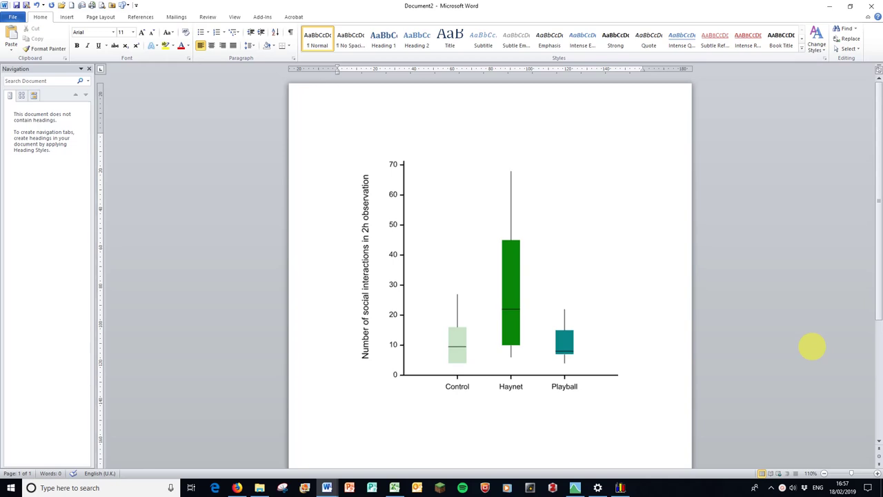
pyautogui.write('Figure 1. Number of social interactions in')
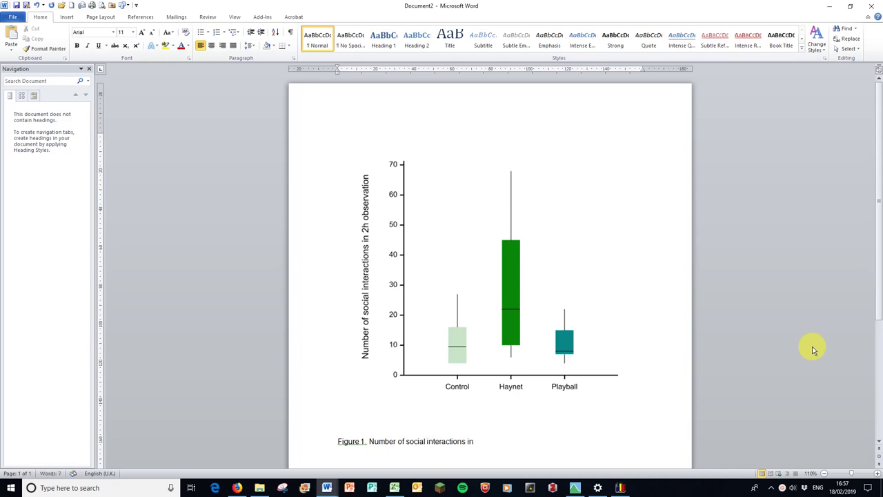
pyautogui.write(' a 2h observation perdi')
pyautogui.press('BackSpace')
pyautogui.press('BackSpace')
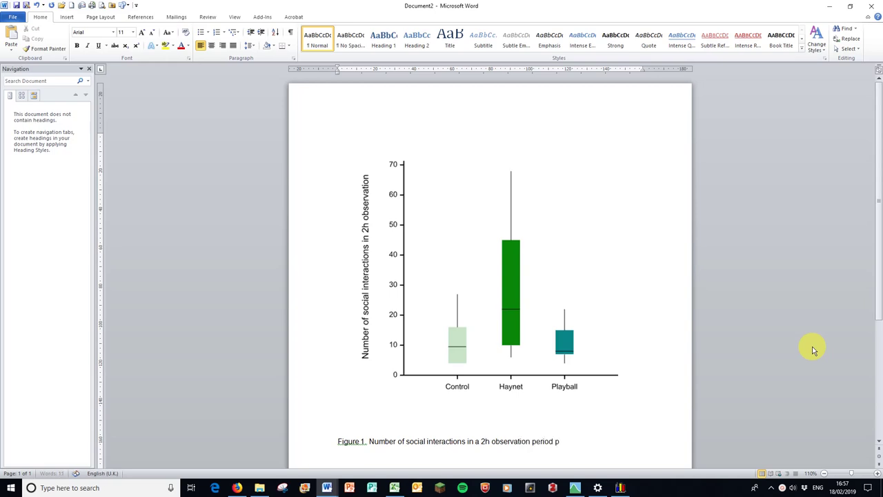
pyautogui.write('formed by 10 pens of rabb')
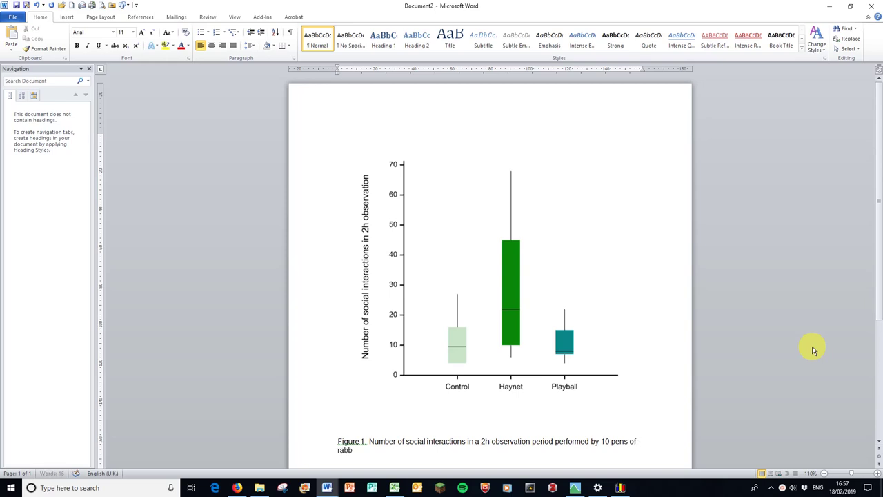
pyautogui.write('its o')
pyautogui.write('n one of three')
pyautogui.write(' enrichment treatments (')
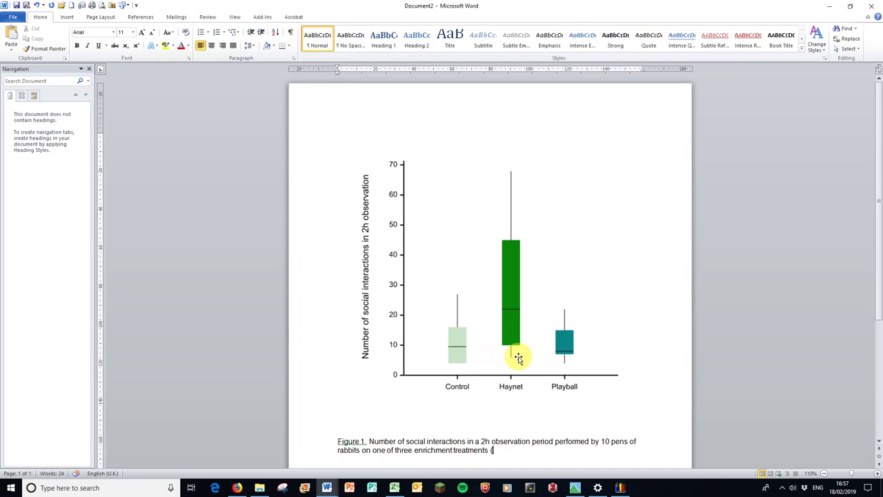
pyautogui.write('boxplot shows medians')
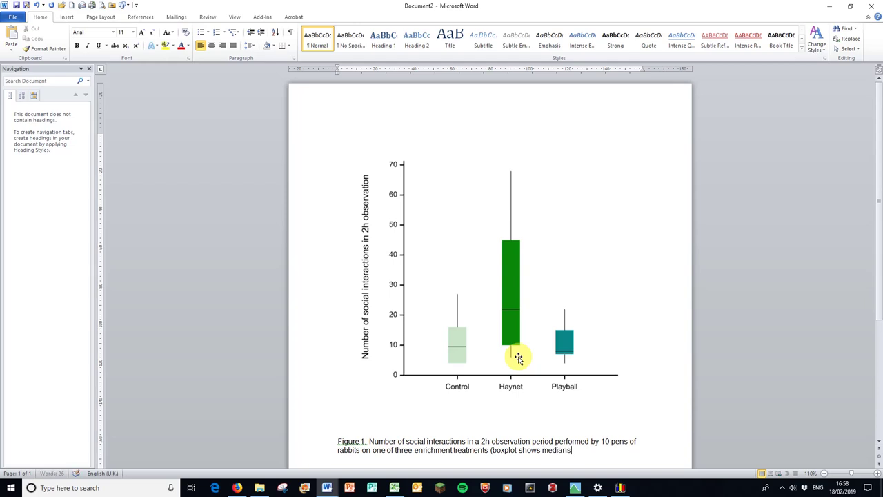
pyautogui.write(', qu')
pyautogui.write('artiles and')
pyautogui.write(' 5t')
pyautogui.write('h/')
pyautogui.write('95th ')
pyautogui.write('per')
pyautogui.write('centiles)')
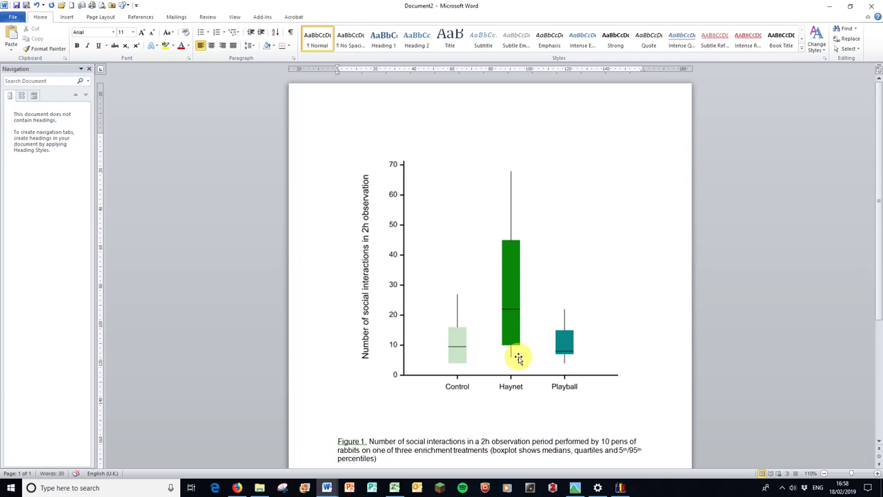
# Crop the blank strip off the bottom of the chart picture.
pyautogui.click(473, 393)
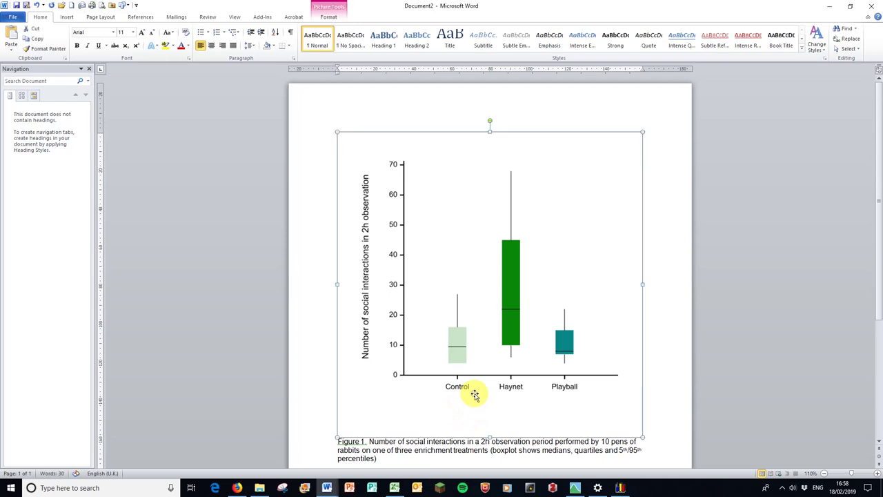
pyautogui.click(328, 17)
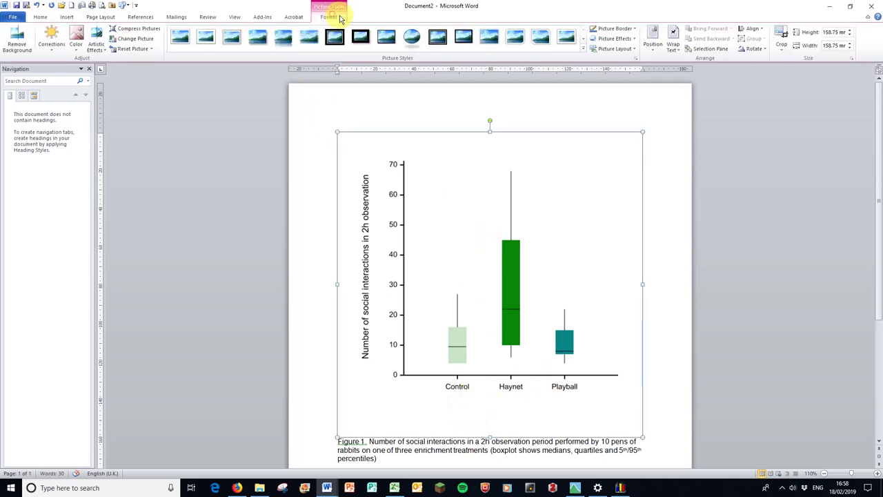
pyautogui.click(781, 34)
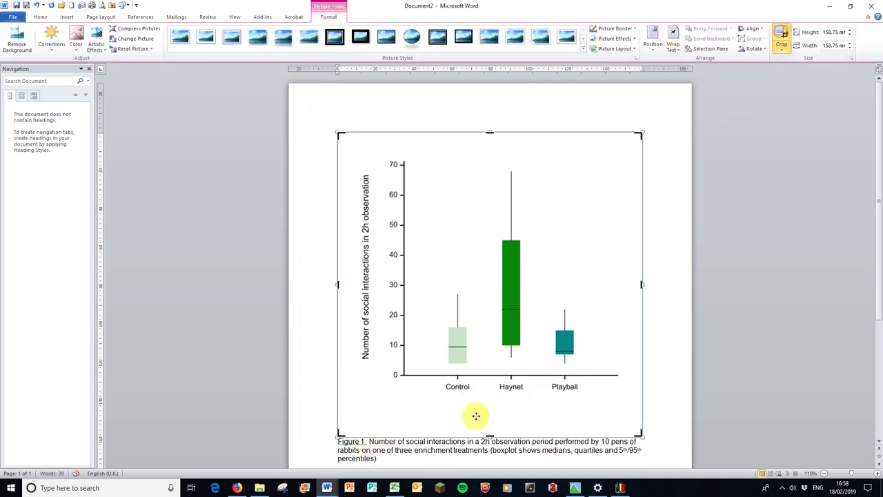
pyautogui.moveTo(489, 436); pyautogui.dragTo(488, 399)
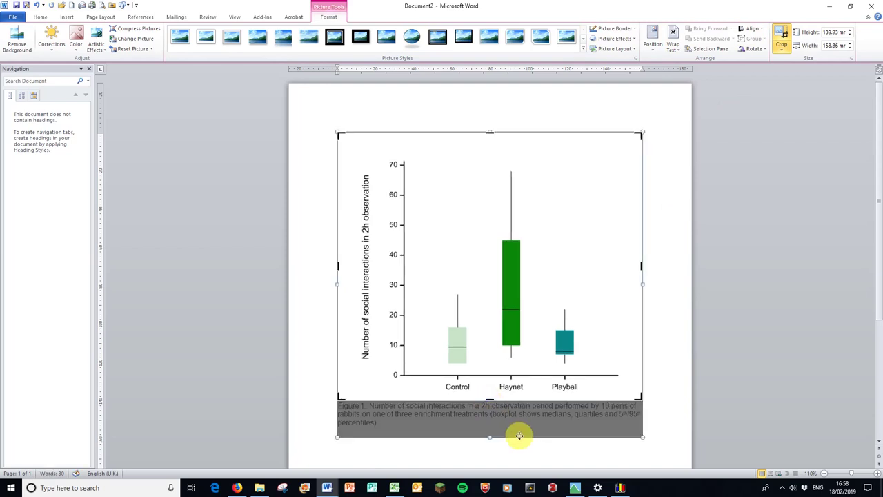
pyautogui.click(782, 40)
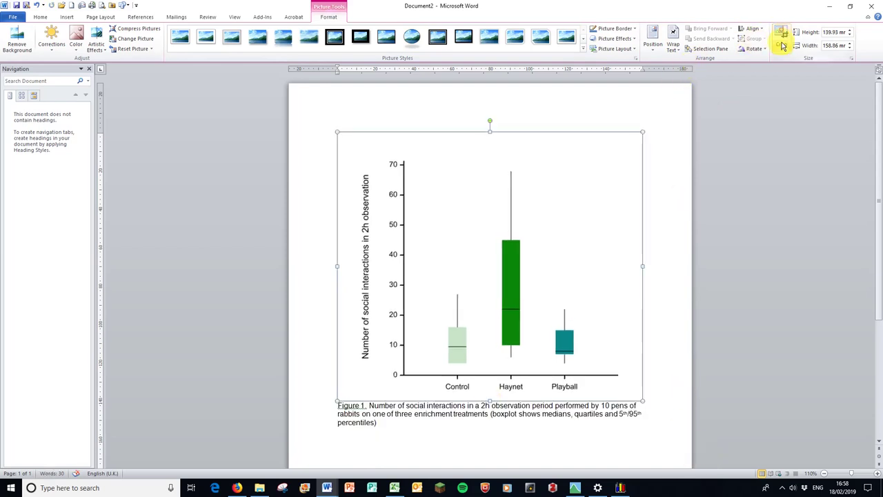
# Make the whole Figure 1 caption bold.
pyautogui.click(682, 403)
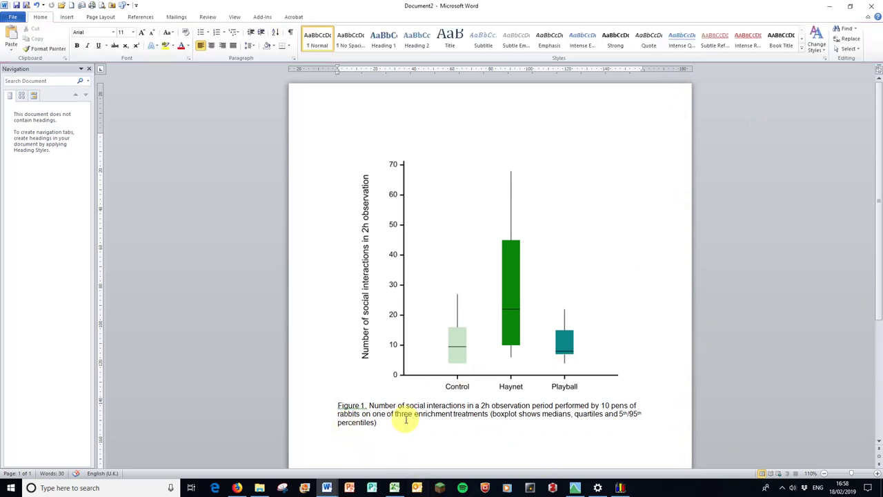
pyautogui.moveTo(399, 420); pyautogui.dragTo(334, 405)
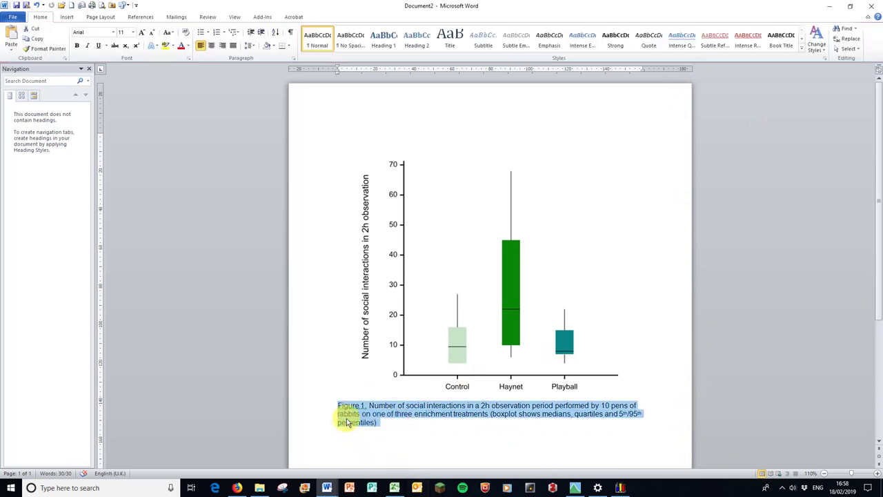
pyautogui.hotkey('ctrl', 'b')
# Deselect the caption in the Word document.
pyautogui.click(478, 435)
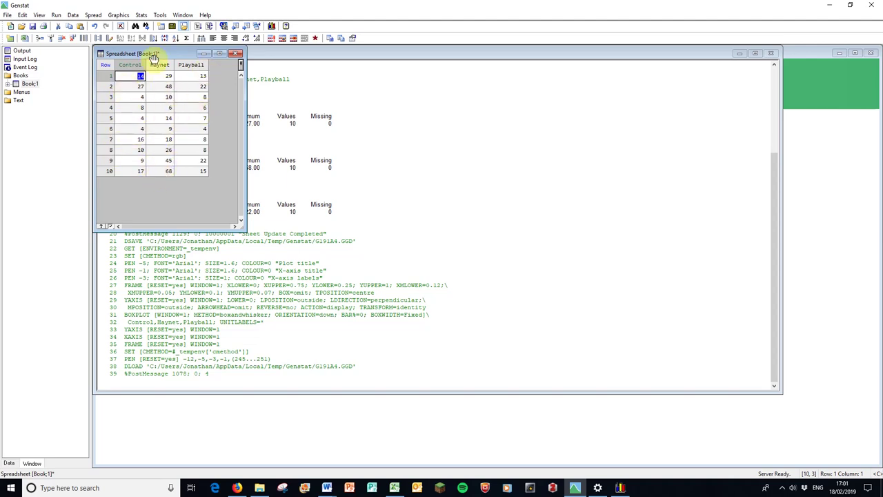
# Run a Kruskal-Wallis one-way ANOVA with ranks on Control, Haynet and Playball.
pyautogui.click(140, 15)
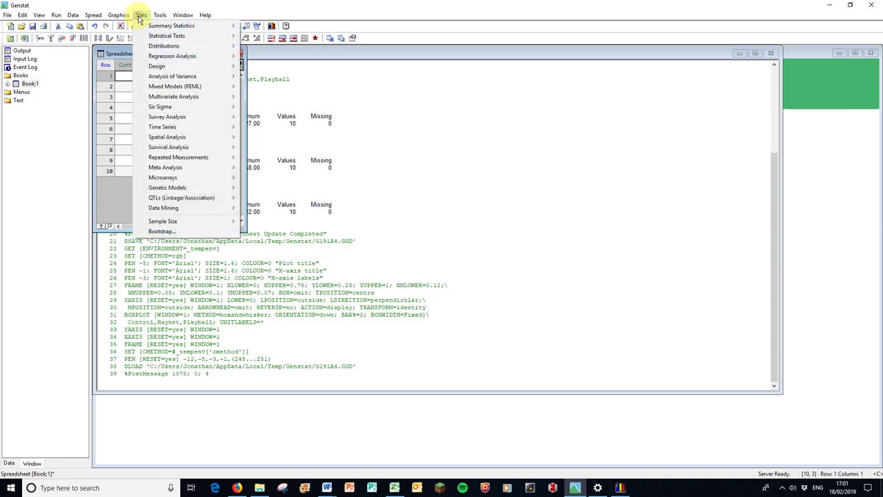
pyautogui.moveTo(148, 37)
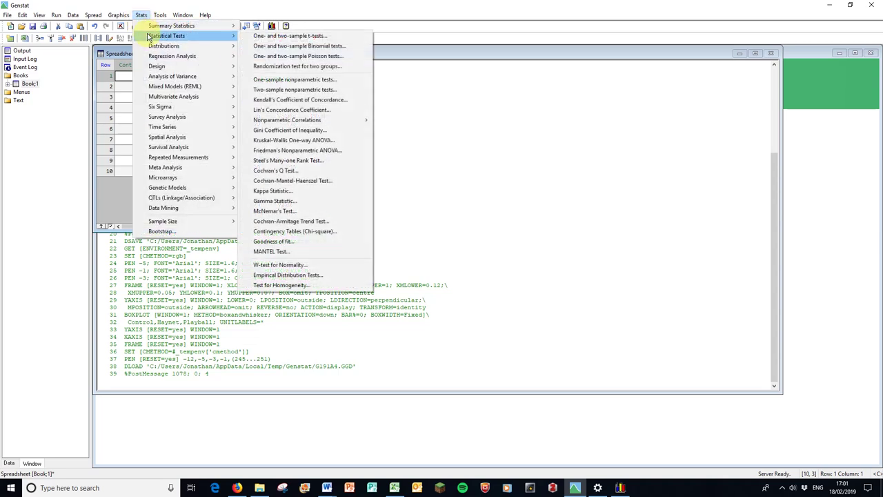
pyautogui.click(278, 142)
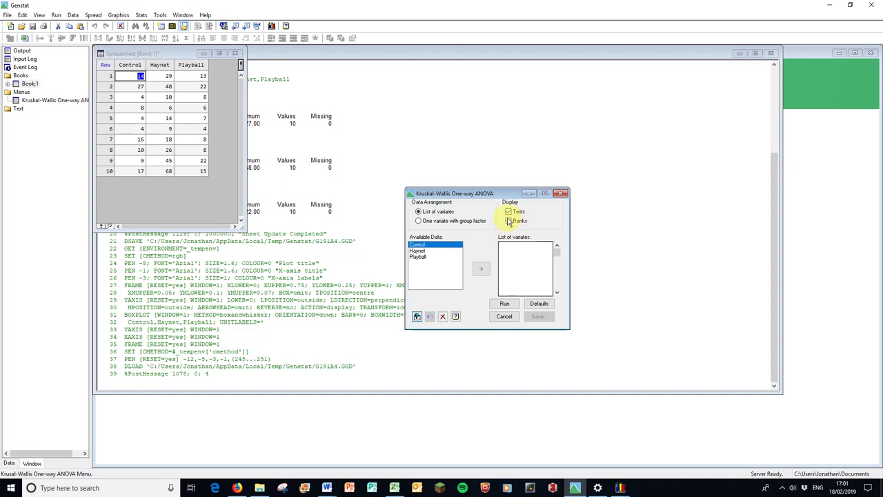
pyautogui.click(508, 221)
pyautogui.click(417, 250)
pyautogui.click(478, 270)
pyautogui.click(418, 257)
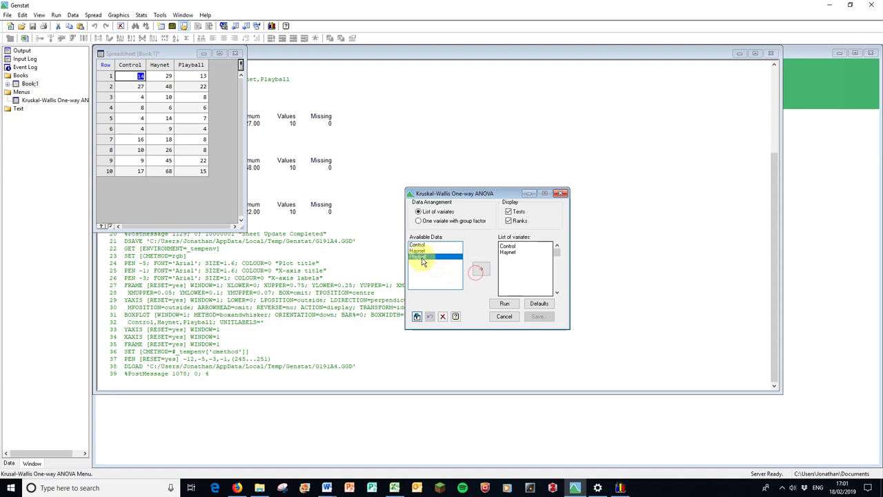
pyautogui.click(479, 270)
pyautogui.click(504, 307)
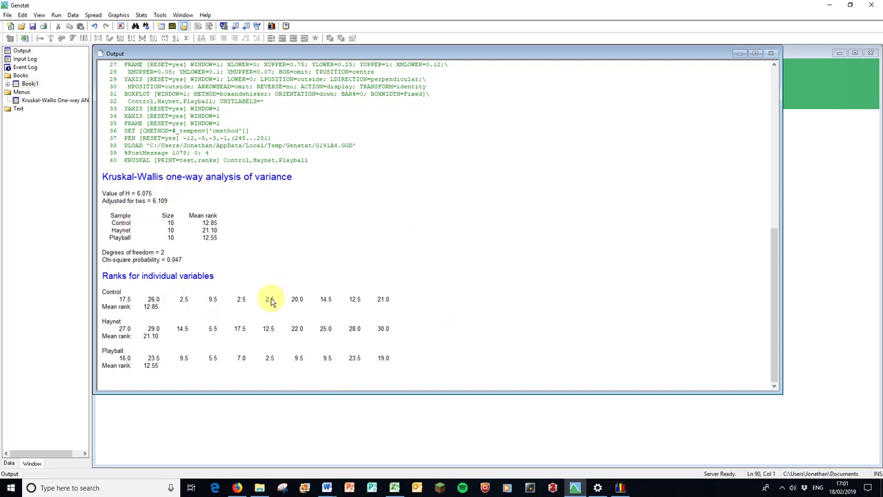
# Inspect the H value, chi-square probability 0.047 and mean ranks 12.85, 21.10 and 12.55.
pyautogui.moveTo(102, 197); pyautogui.dragTo(141, 198)
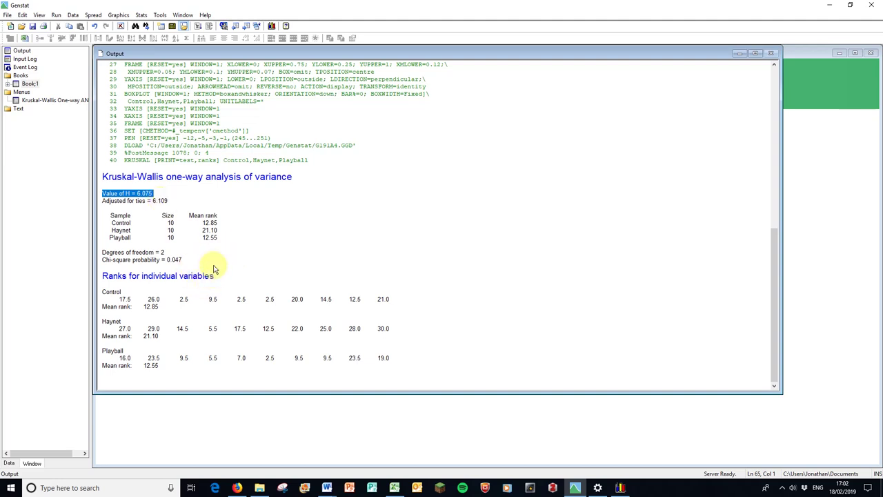
pyautogui.moveTo(222, 261); pyautogui.dragTo(103, 265)
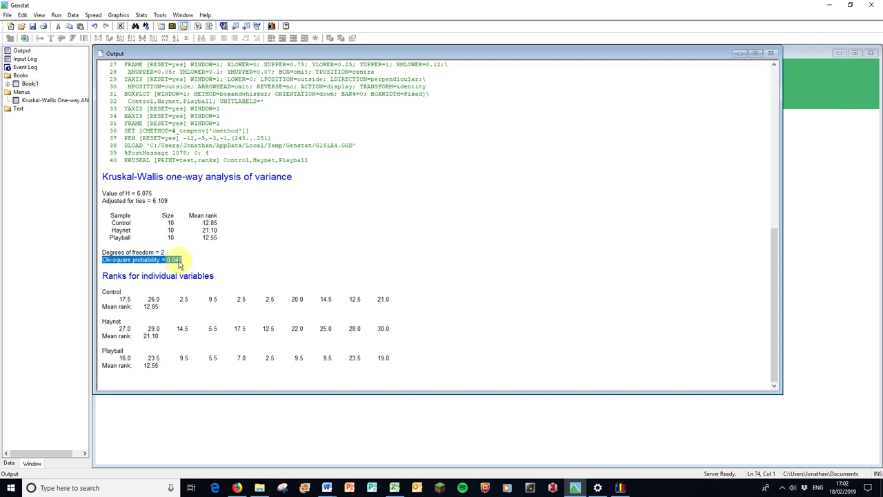
pyautogui.click(193, 265)
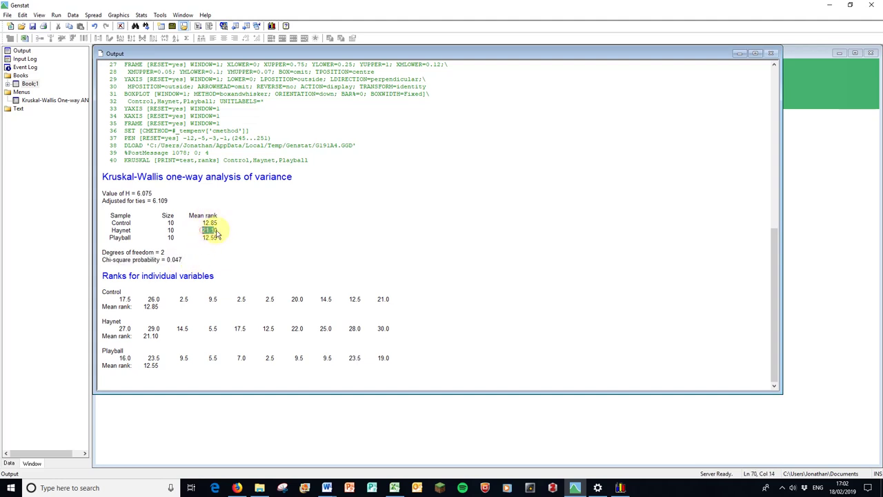
pyautogui.doubleClick(209, 223)
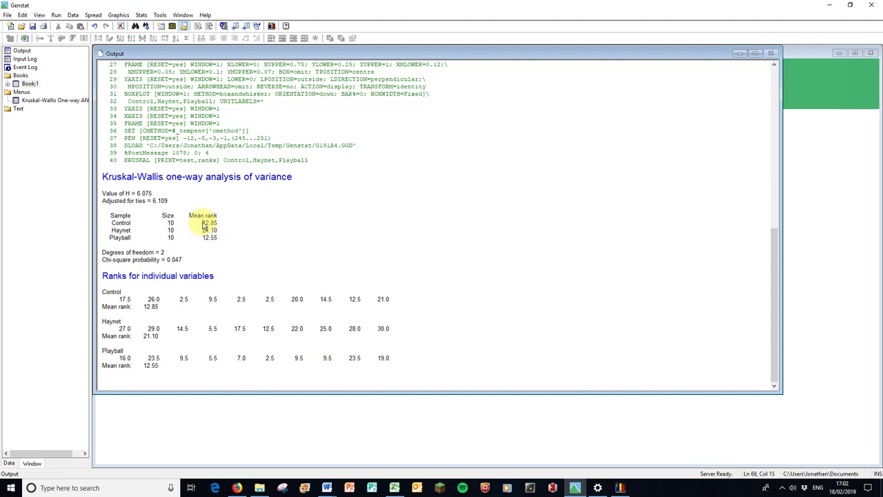
pyautogui.doubleClick(209, 230)
pyautogui.doubleClick(209, 237)
pyautogui.click(216, 253)
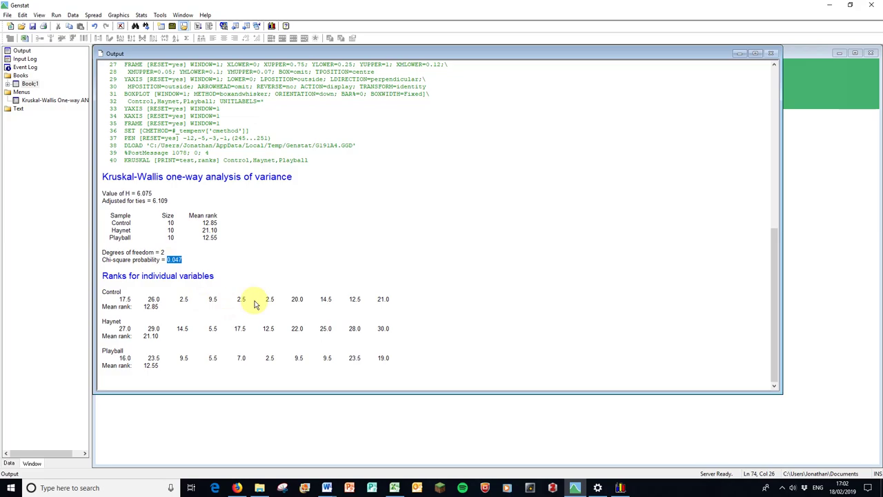
# In the Word boxplot document, insert a simple text box containing the pasted 0.047.
pyautogui.click(328, 486)
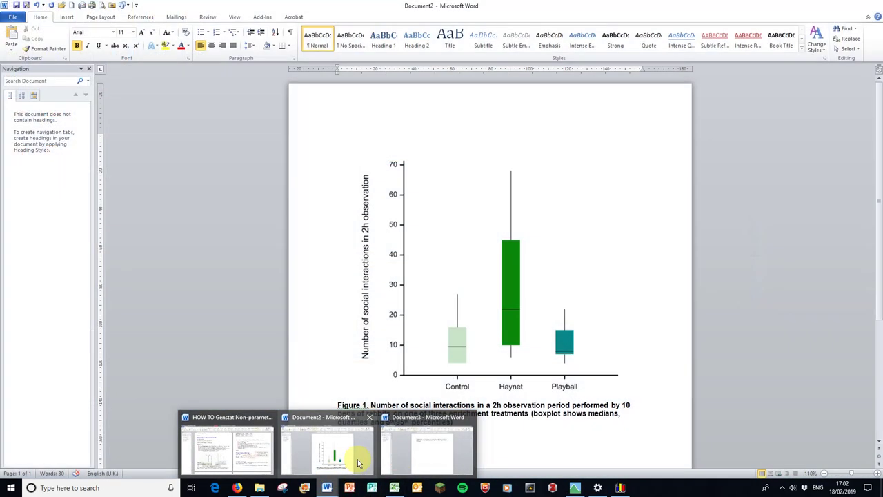
pyautogui.click(357, 459)
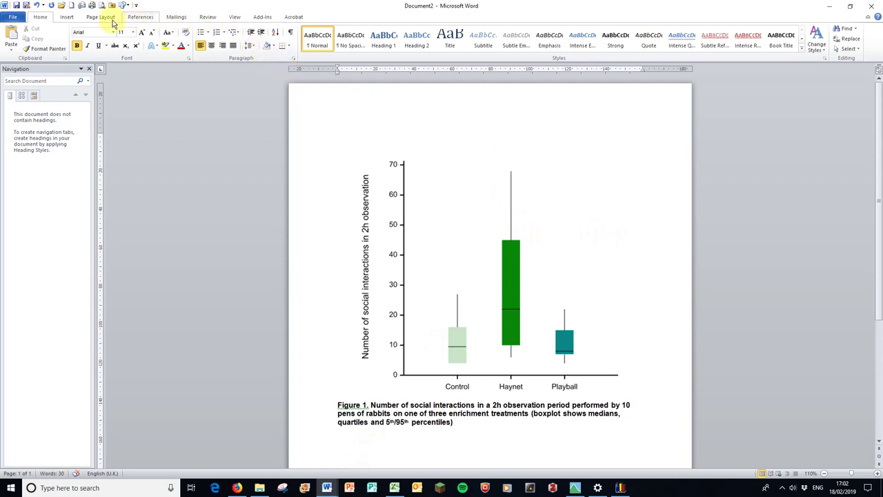
pyautogui.click(66, 16)
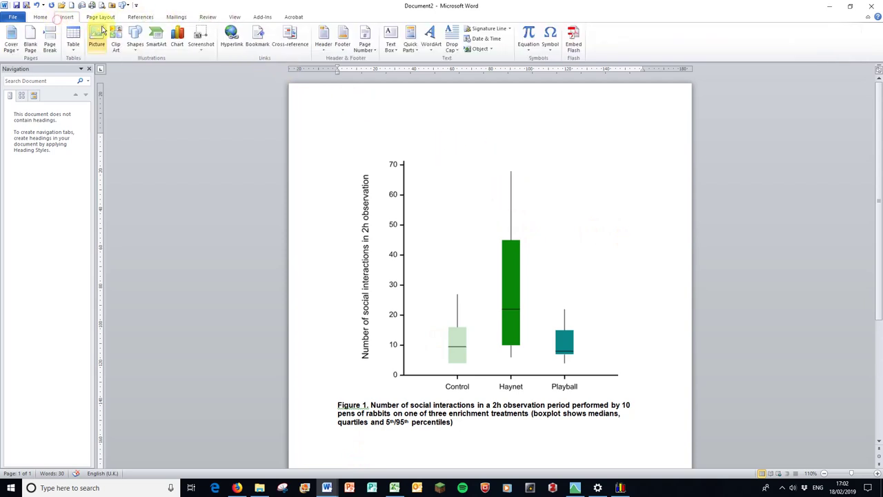
pyautogui.click(390, 44)
pyautogui.click(413, 100)
pyautogui.write('0.047')
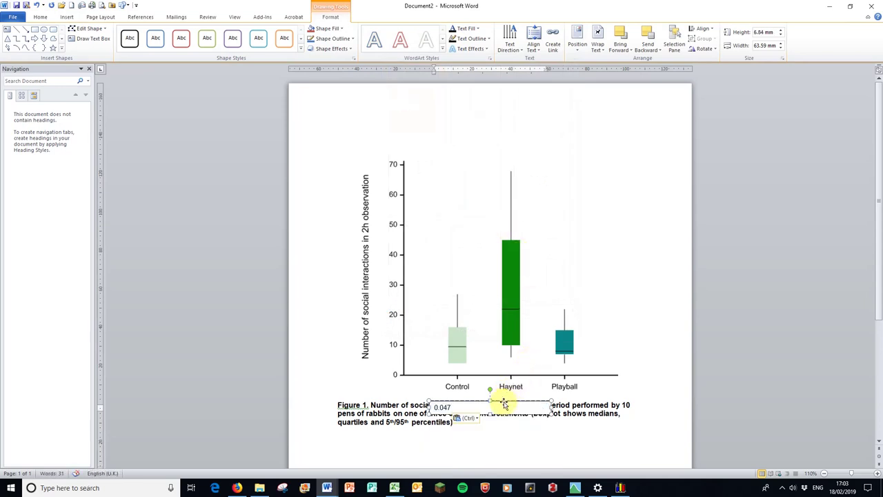
# Move the label above the chart, make it 'p=0.047', narrow the box and grow the font to 14.
pyautogui.moveTo(504, 403); pyautogui.dragTo(433, 408)
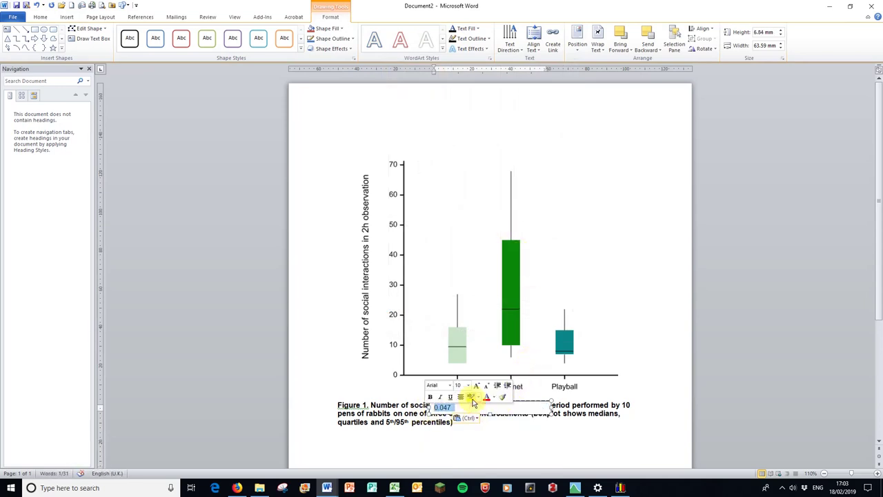
pyautogui.moveTo(524, 402); pyautogui.dragTo(611, 138)
pyautogui.click(521, 143)
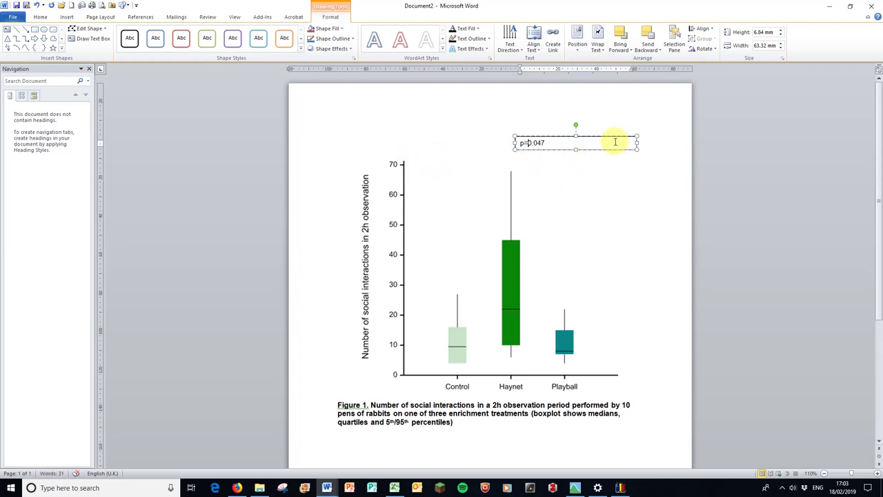
pyautogui.moveTo(635, 148); pyautogui.dragTo(568, 158)
pyautogui.click(41, 18)
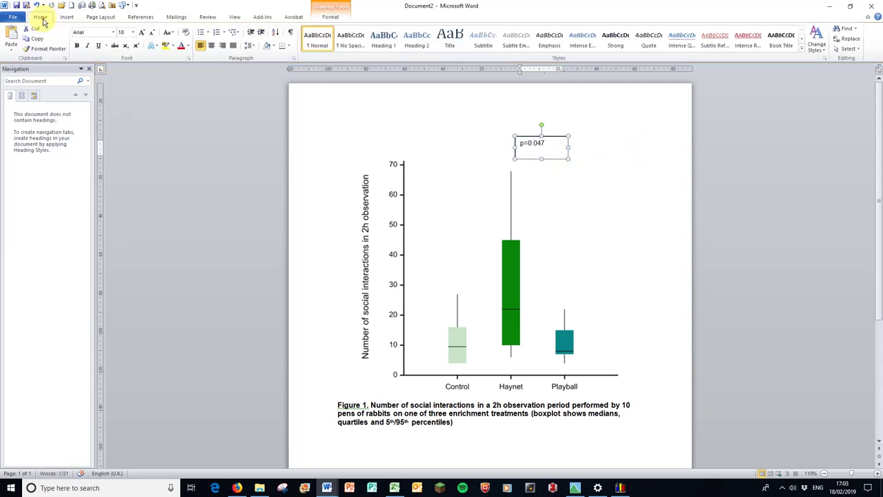
pyautogui.click(141, 33)
pyautogui.click(141, 33)
pyautogui.click(142, 34)
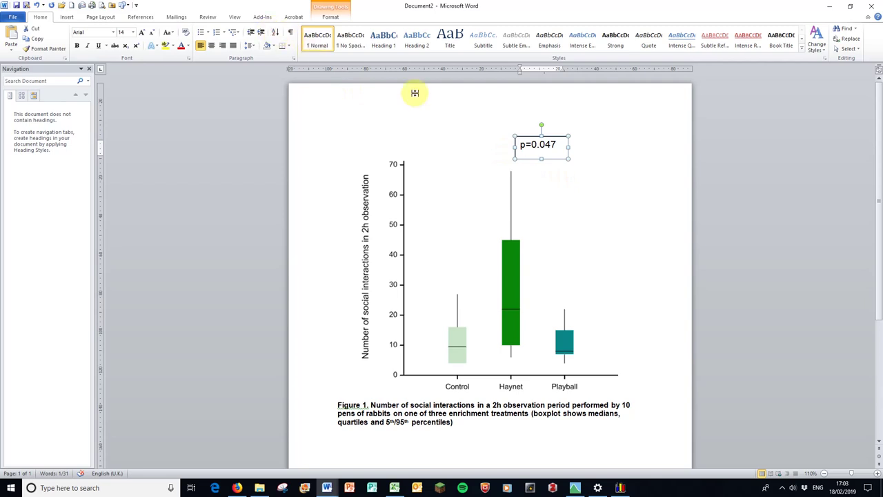
# Remove the text box outline and move the p=0.047 label toward the chart's top right.
pyautogui.rightClick(556, 160)
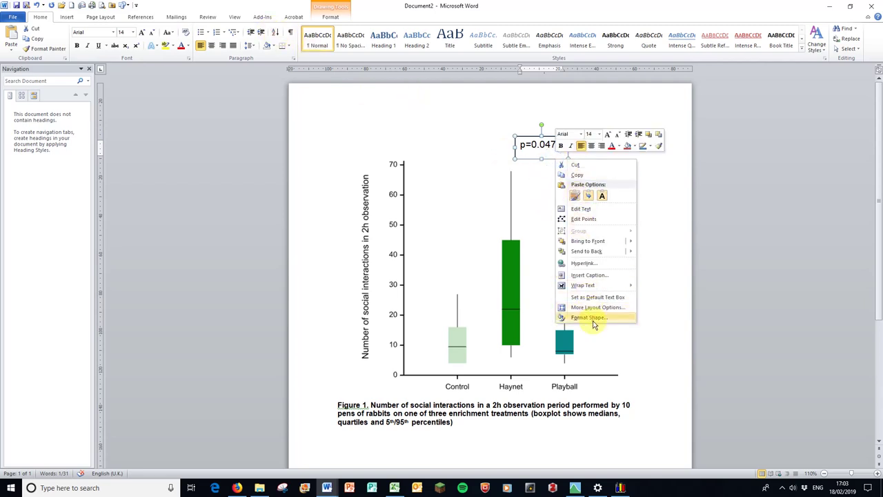
pyautogui.click(592, 319)
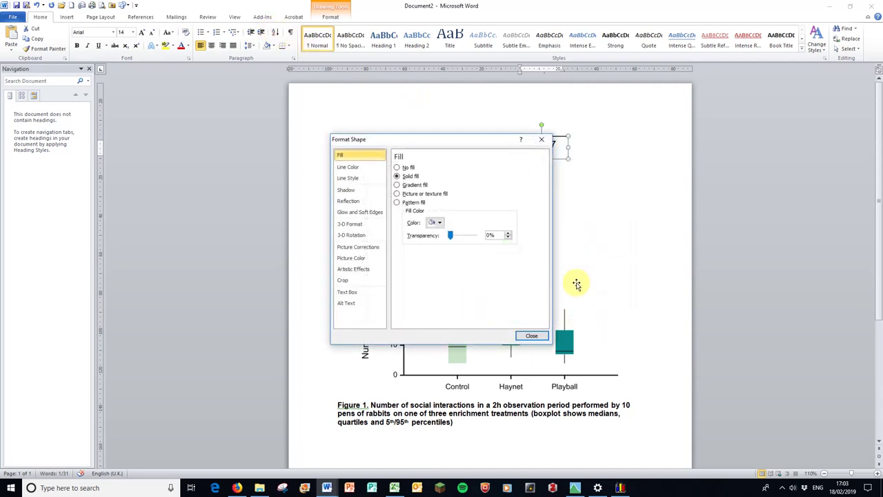
pyautogui.click(350, 167)
pyautogui.click(396, 168)
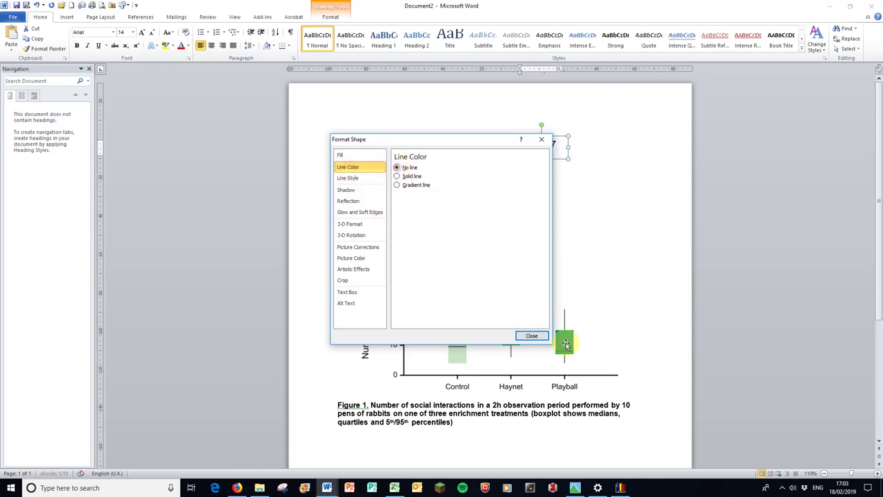
pyautogui.click(530, 336)
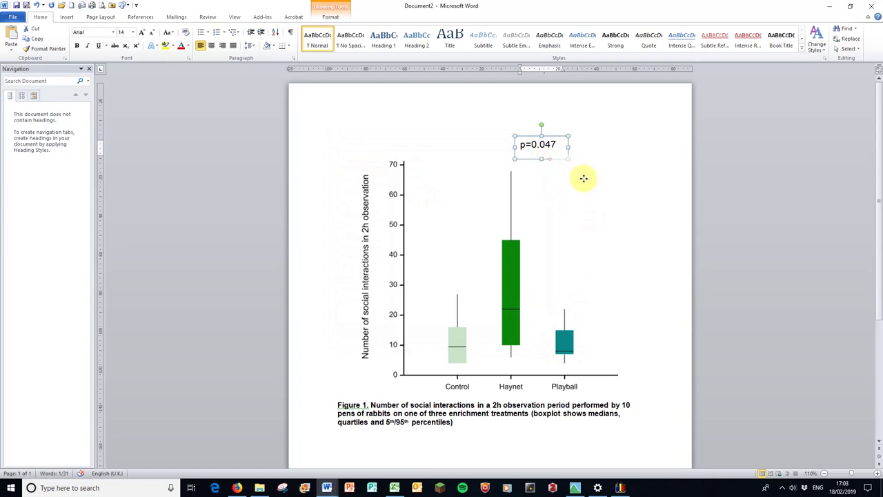
pyautogui.moveTo(549, 158); pyautogui.dragTo(581, 181)
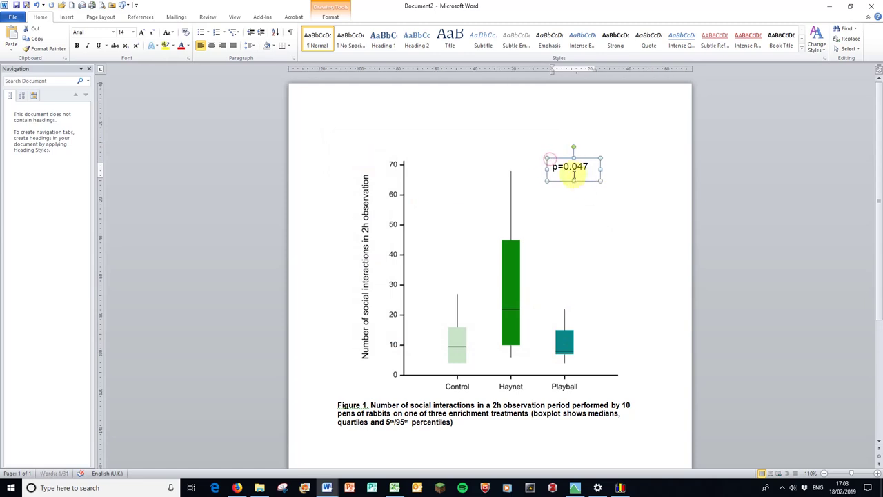
pyautogui.click(723, 267)
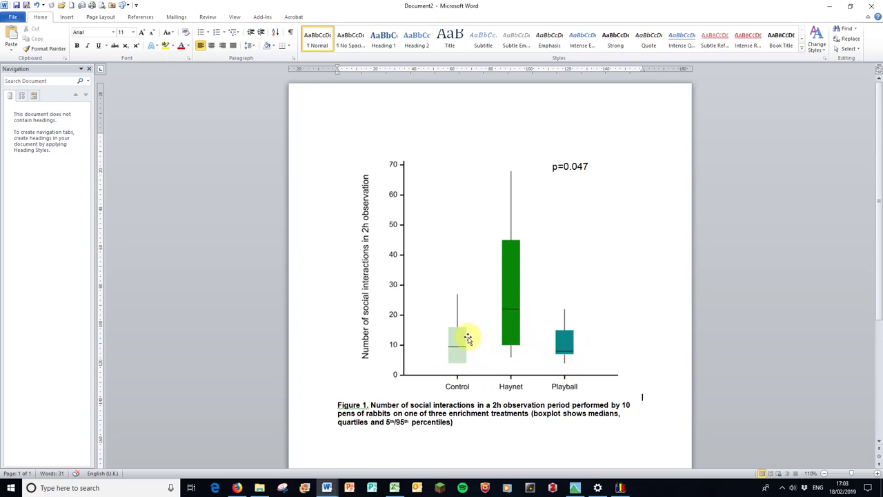
# Switch from Genstat to the Word boxplot document and back to the Kruskal-Wallis results.
pyautogui.click(575, 487)
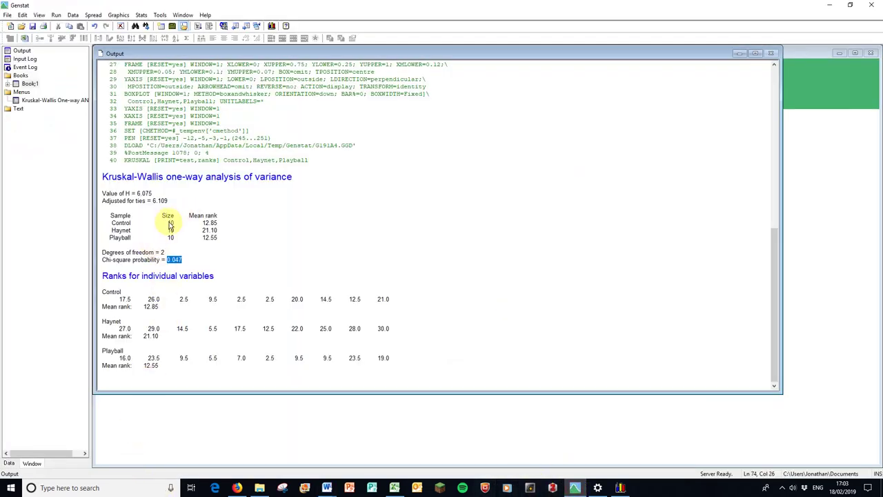
pyautogui.click(327, 487)
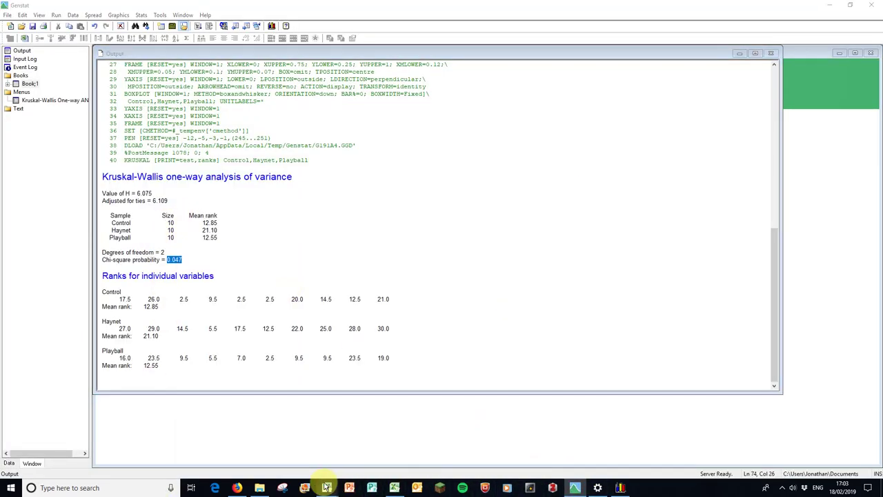
pyautogui.click(356, 455)
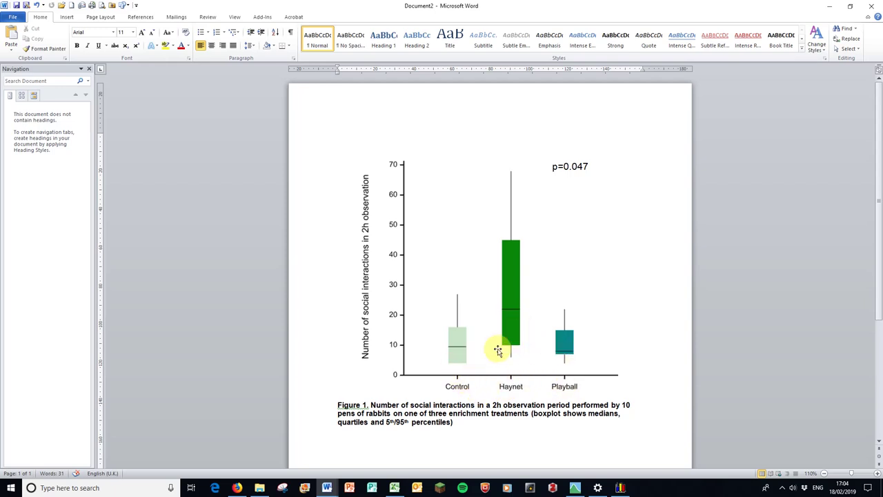
pyautogui.click(579, 487)
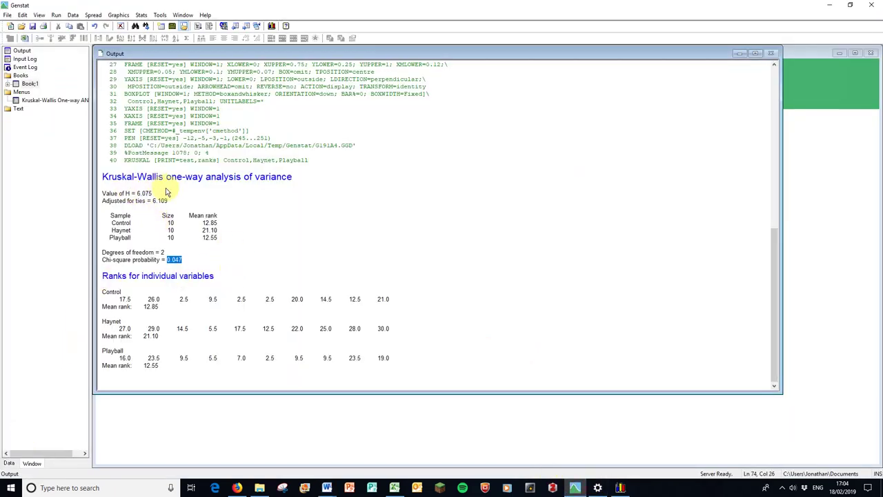
# Run a two-sample Mann-Whitney U test comparing Control with Haynet.
pyautogui.click(140, 15)
pyautogui.moveTo(162, 35)
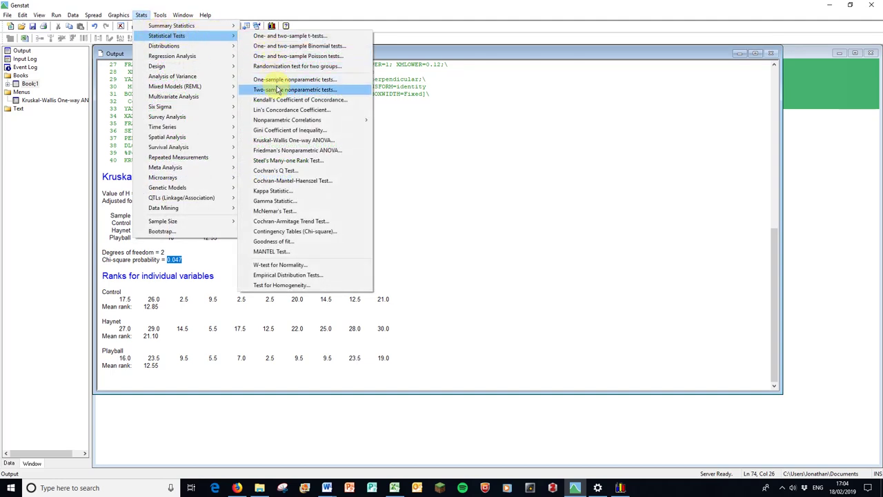
pyautogui.click(278, 91)
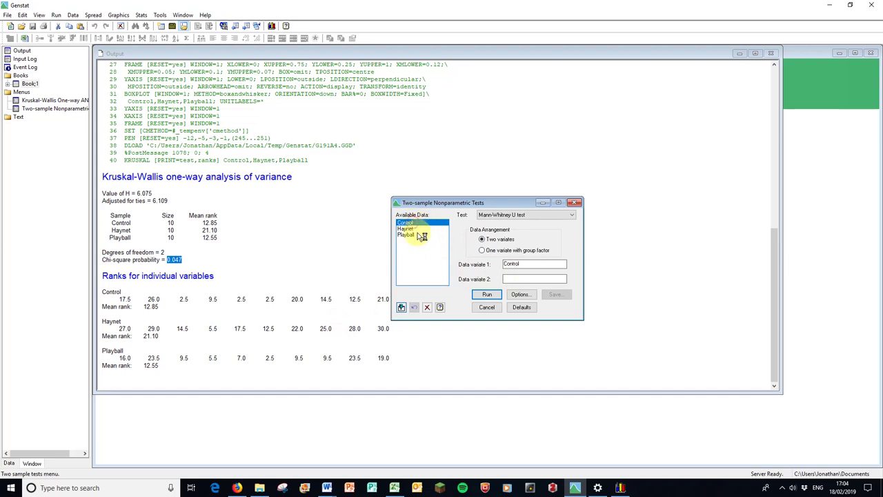
pyautogui.doubleClick(408, 229)
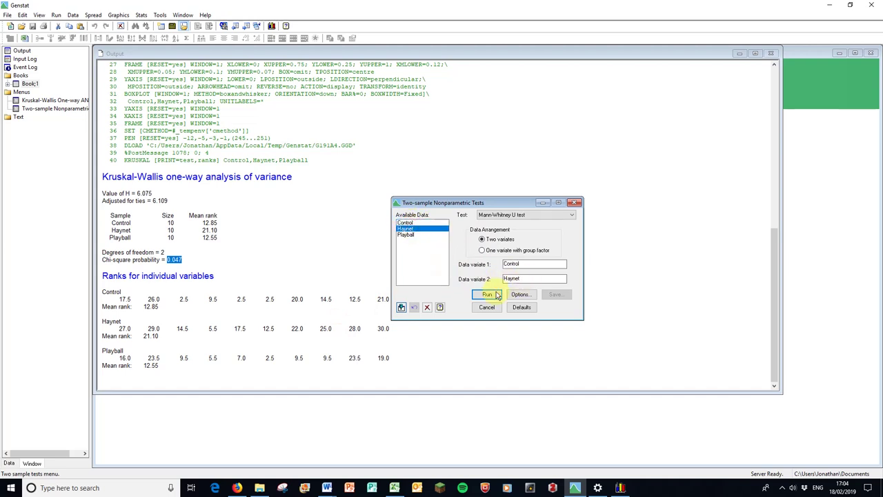
pyautogui.click(487, 295)
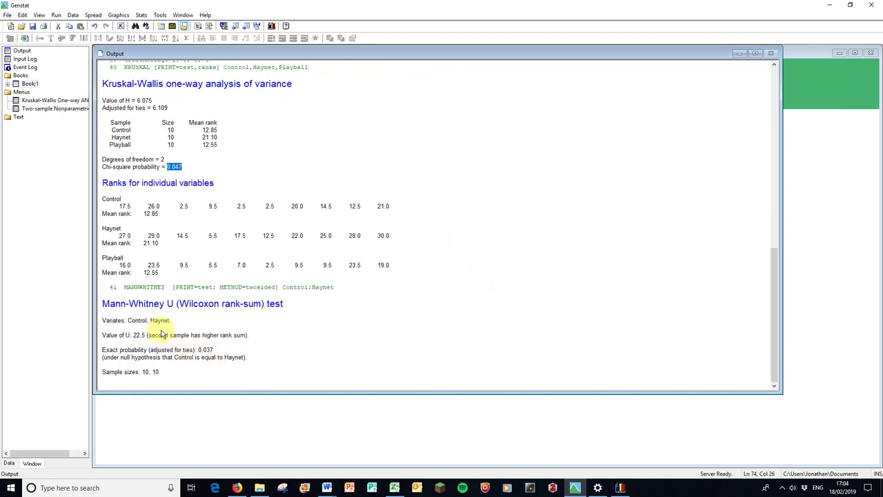
# Rerun the Mann-Whitney test with Playball replacing Haynet, giving exact probability 0.954.
pyautogui.doubleClick(204, 349)
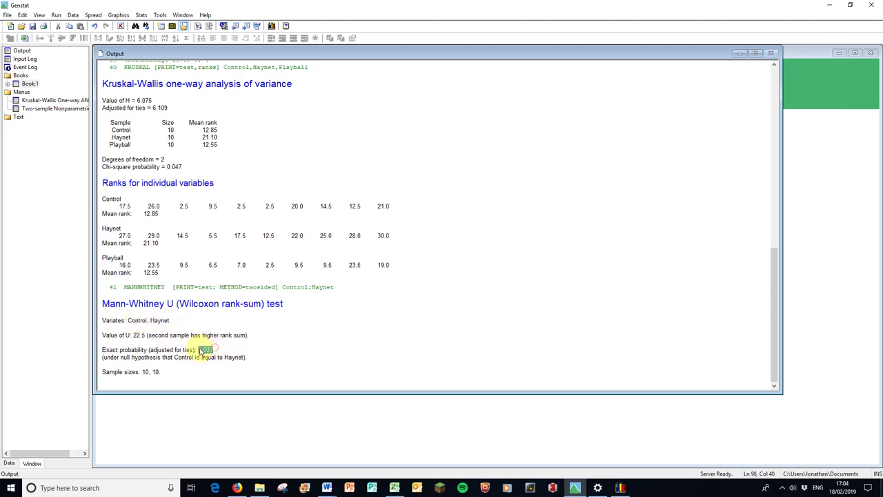
pyautogui.doubleClick(32, 109)
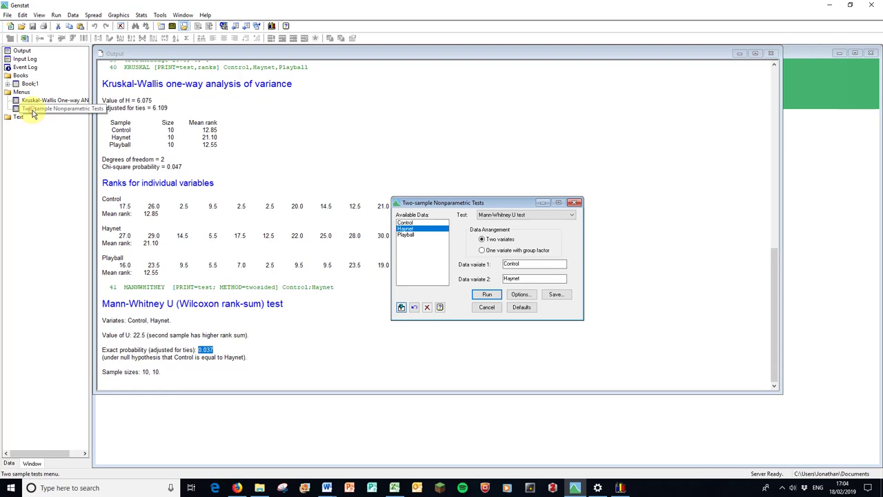
pyautogui.doubleClick(405, 235)
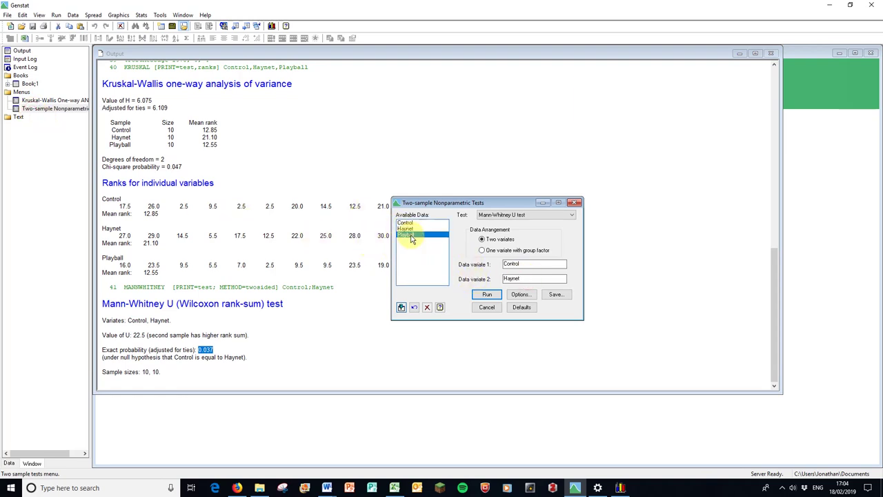
pyautogui.click(486, 295)
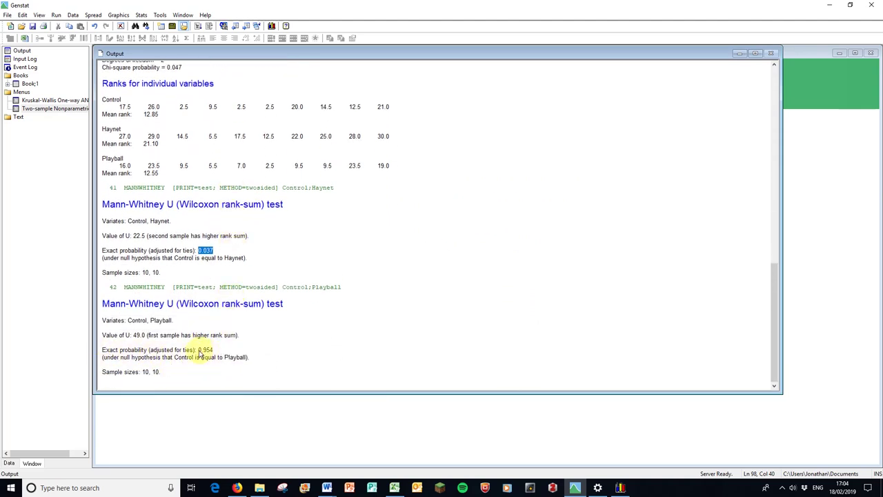
pyautogui.moveTo(199, 350); pyautogui.dragTo(214, 351)
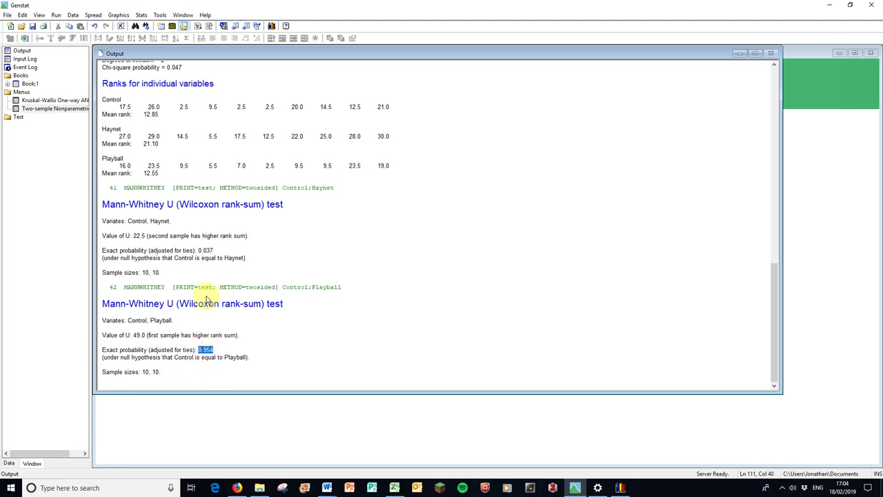
pyautogui.scroll(2, 221, 207)
pyautogui.scroll(1, 216, 82)
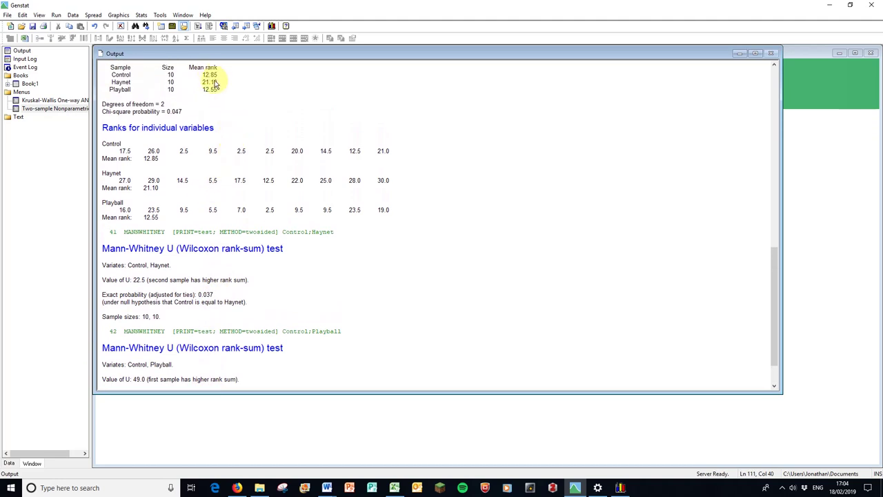
pyautogui.scroll(-2, 286, 162)
# Run a Mann-Whitney test of Haynet versus Playball, then bring the Word boxplot document forward.
pyautogui.doubleClick(55, 109)
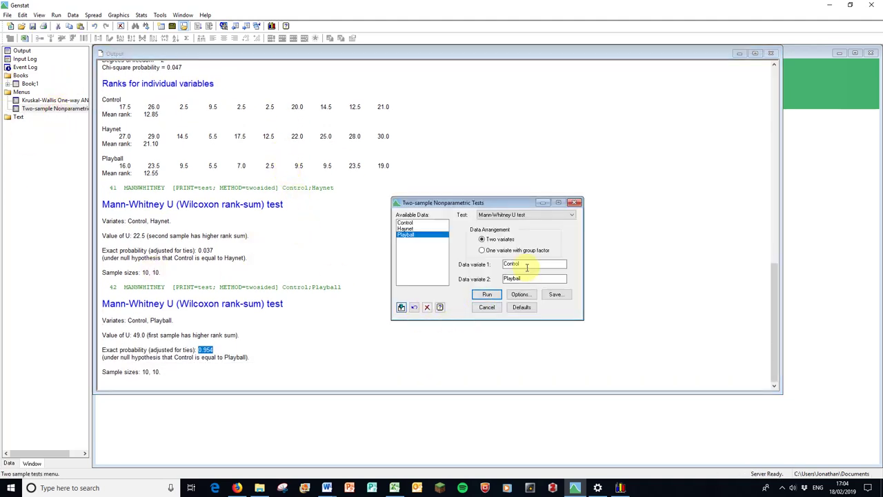
pyautogui.click(407, 229)
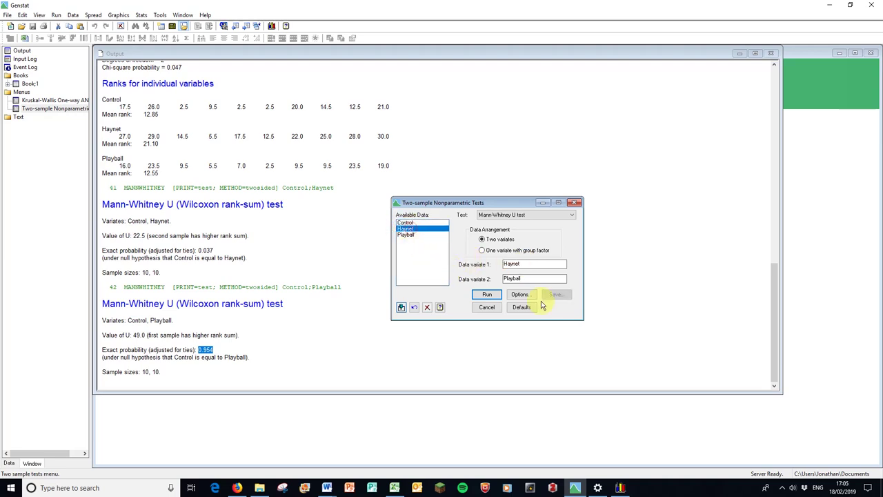
pyautogui.click(494, 298)
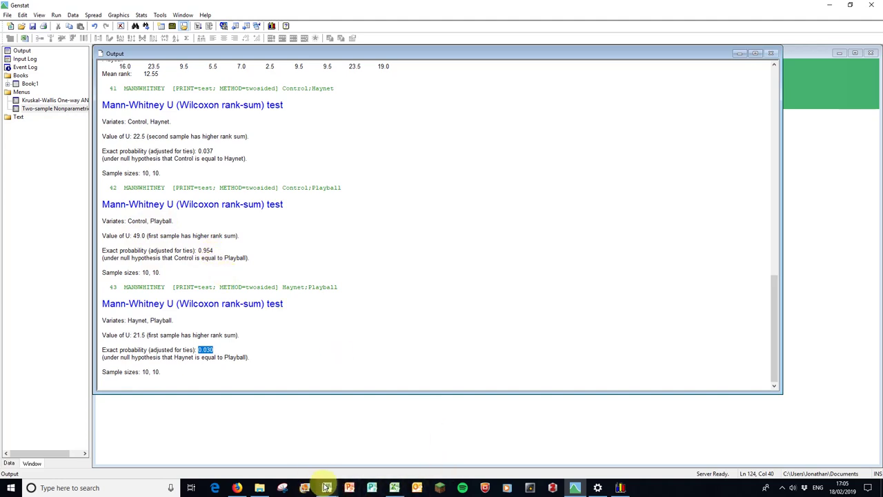
pyautogui.moveTo(326, 486)
pyautogui.click(331, 458)
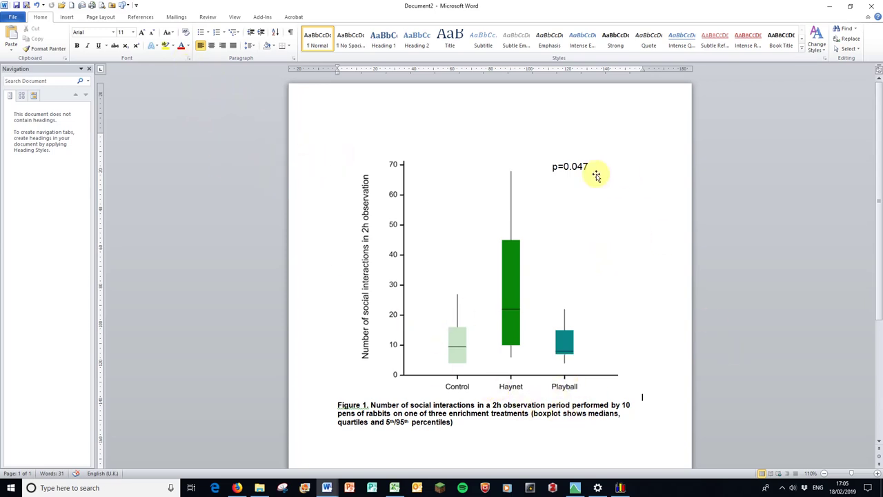
# Insert a simple text box containing the letter 'a' and narrow it to fit.
pyautogui.click(69, 18)
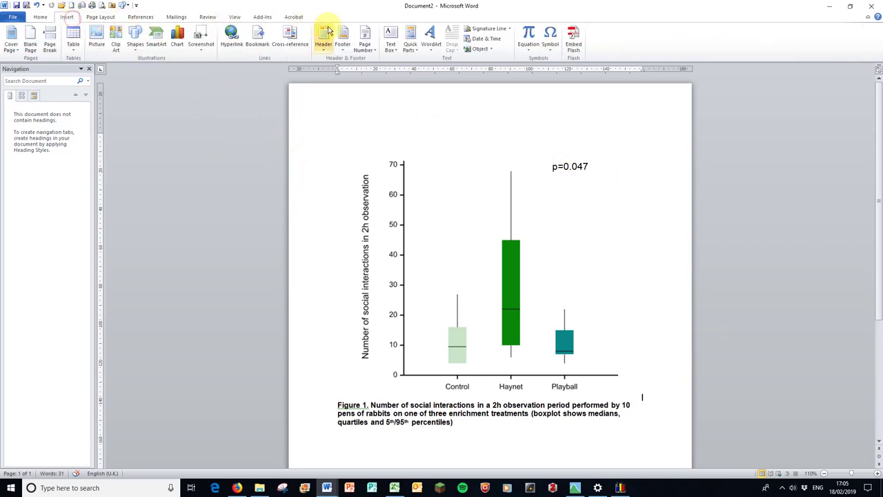
pyautogui.click(391, 39)
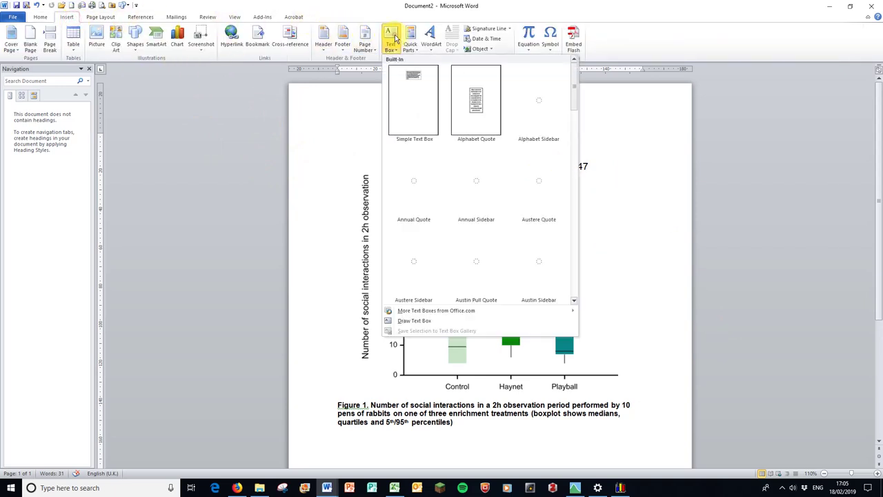
pyautogui.click(412, 103)
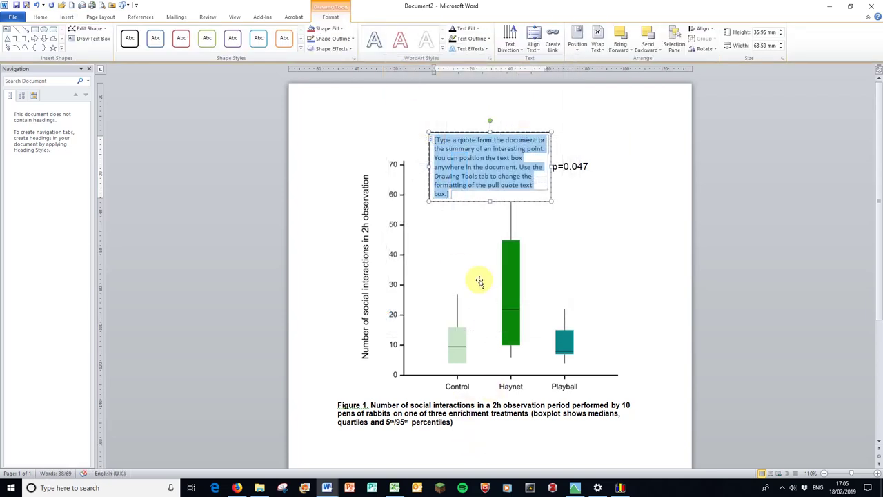
pyautogui.write('a')
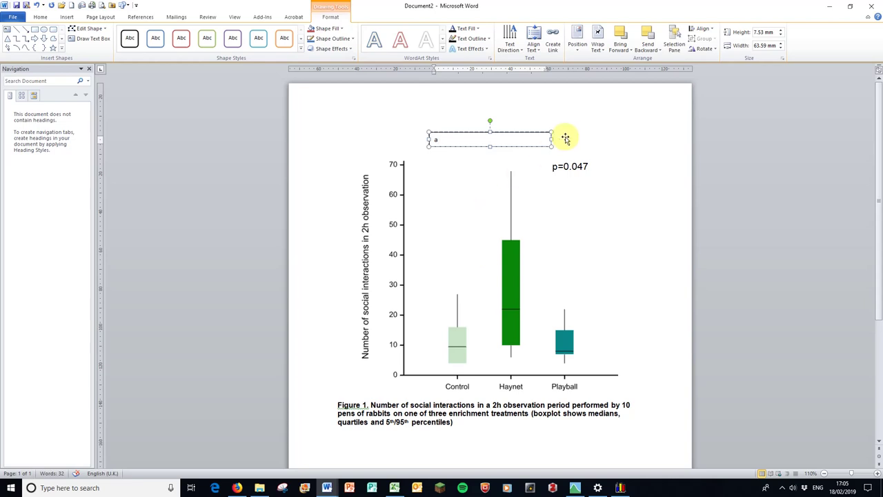
pyautogui.moveTo(550, 144); pyautogui.dragTo(454, 150)
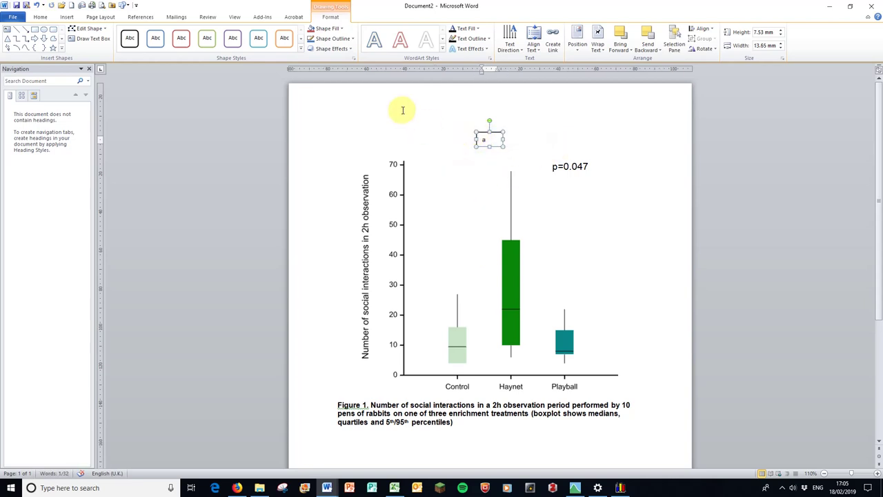
# Format the 'a' in 18-point Arial and remove the text box's outline.
pyautogui.click(43, 17)
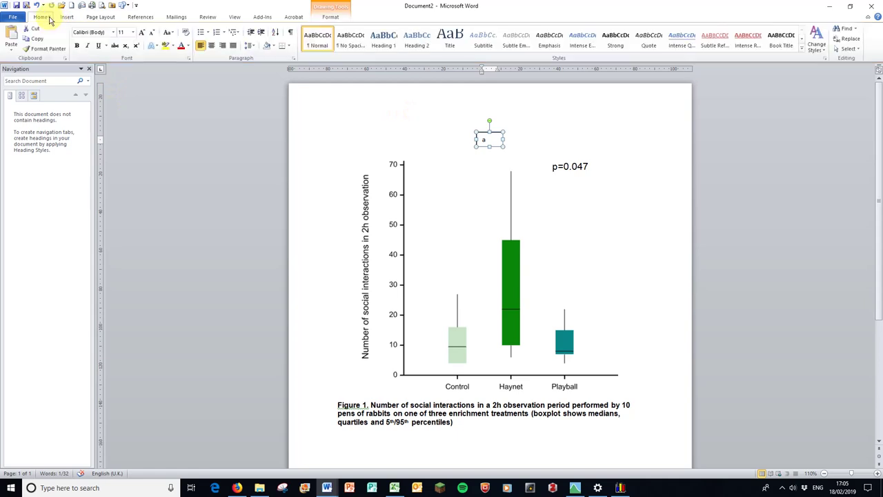
pyautogui.click(139, 33)
pyautogui.click(114, 33)
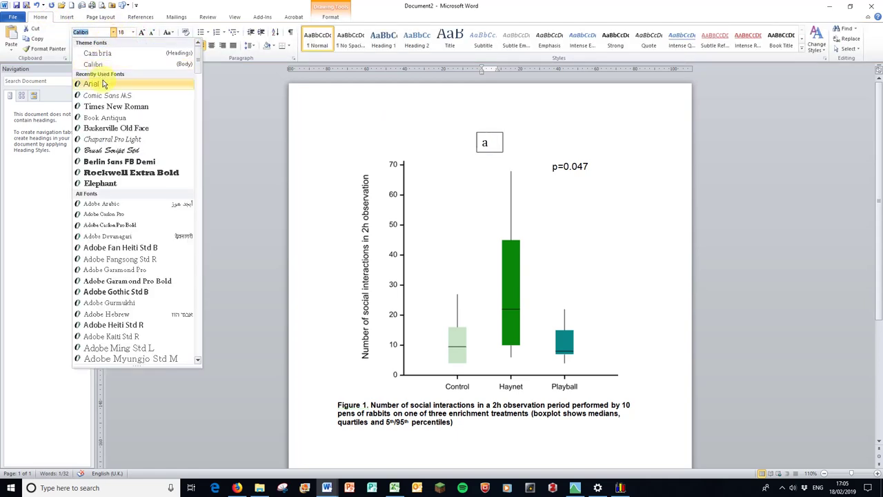
pyautogui.click(101, 83)
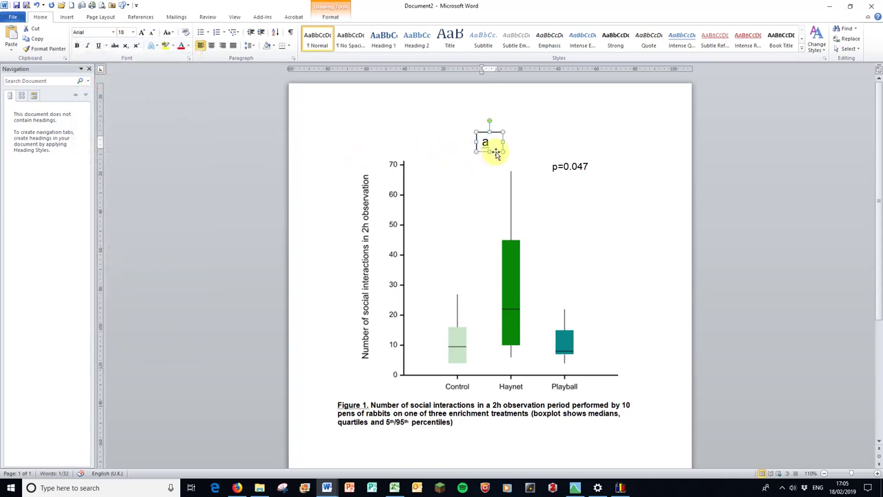
pyautogui.rightClick(495, 153)
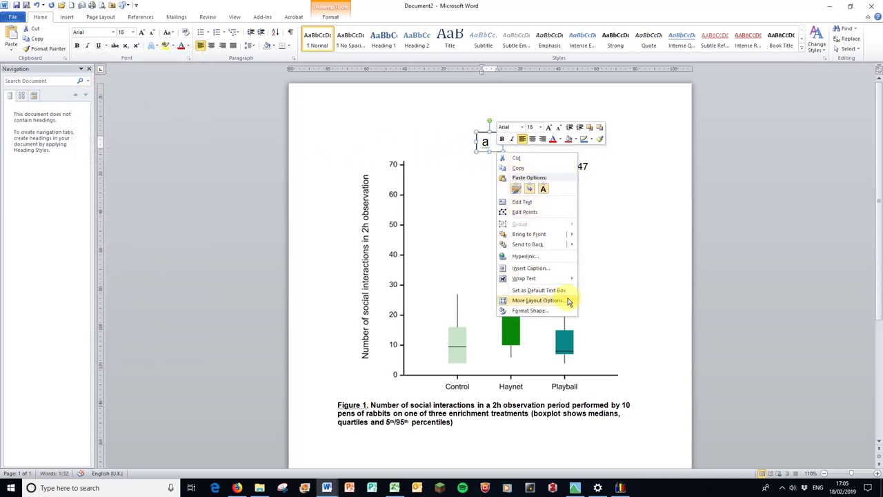
pyautogui.click(559, 314)
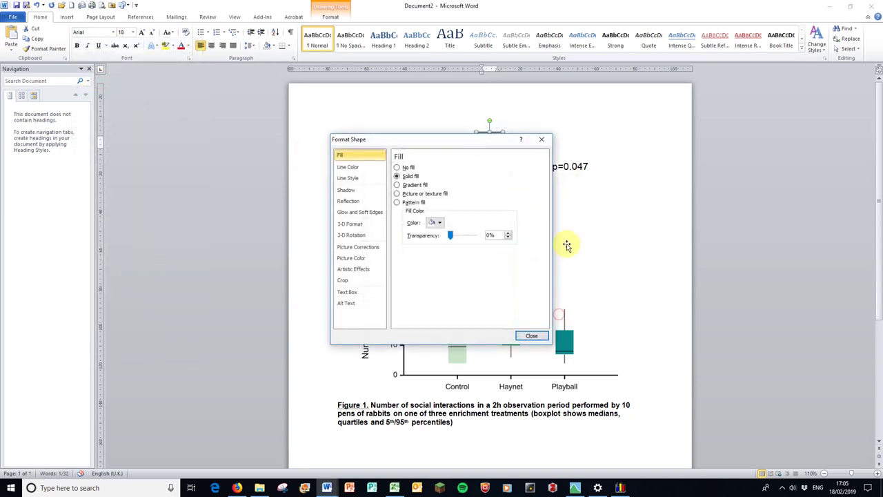
pyautogui.click(366, 168)
pyautogui.click(397, 167)
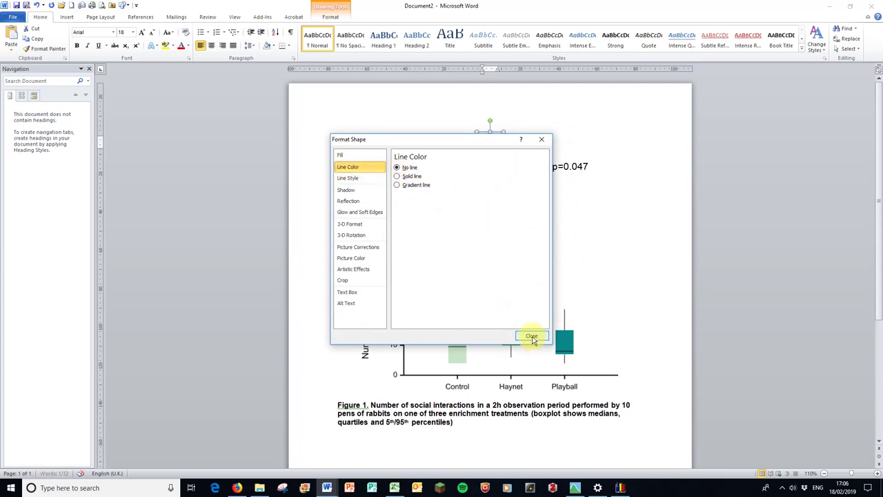
pyautogui.click(531, 336)
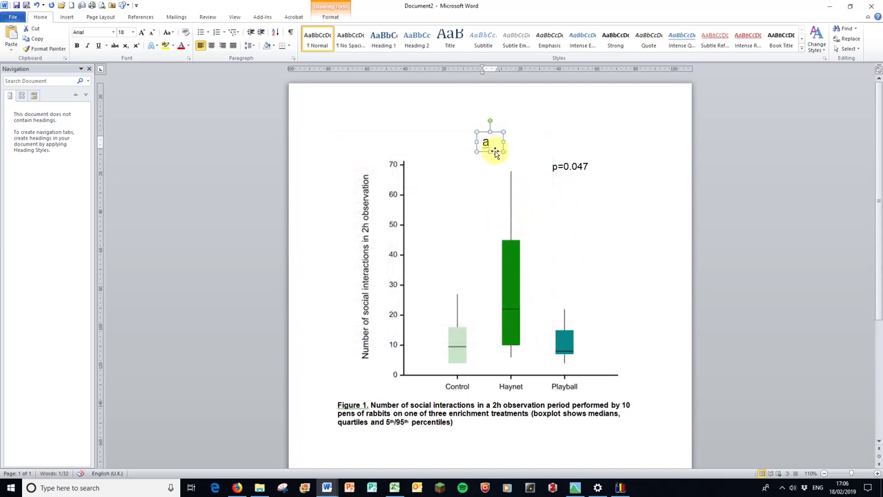
# Centre the 'a' label above Control and place a 'b' copy above Haynet.
pyautogui.moveTo(494, 158); pyautogui.dragTo(462, 294)
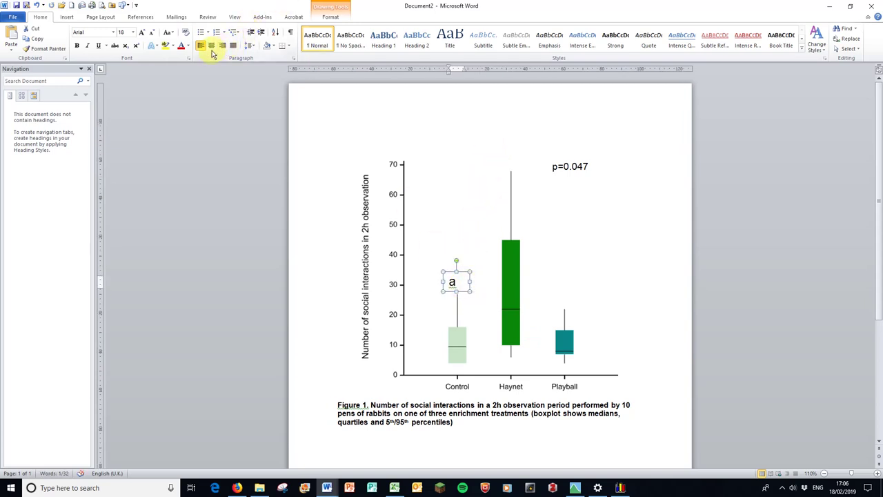
pyautogui.click(211, 47)
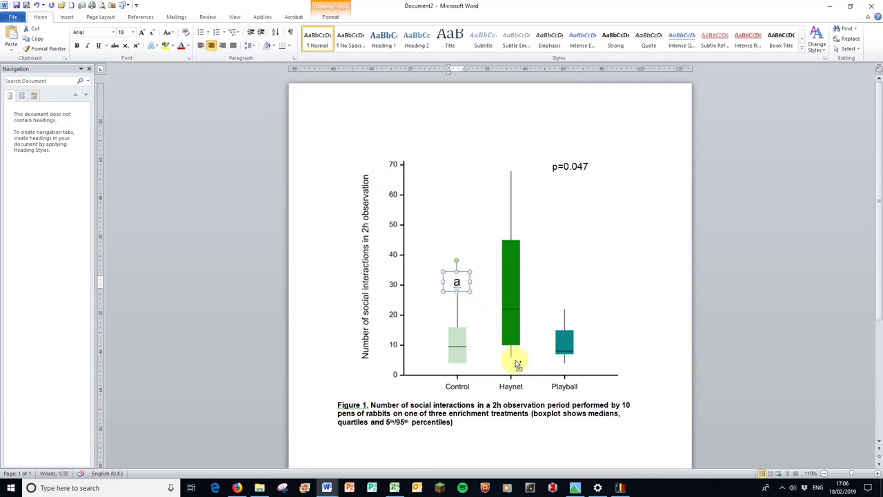
pyautogui.hotkey('ctrl', 'v')
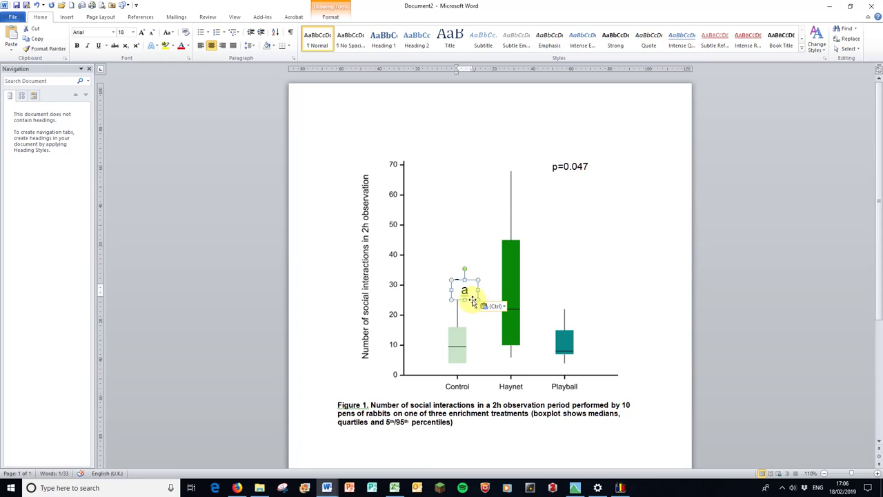
pyautogui.moveTo(474, 298); pyautogui.dragTo(521, 167)
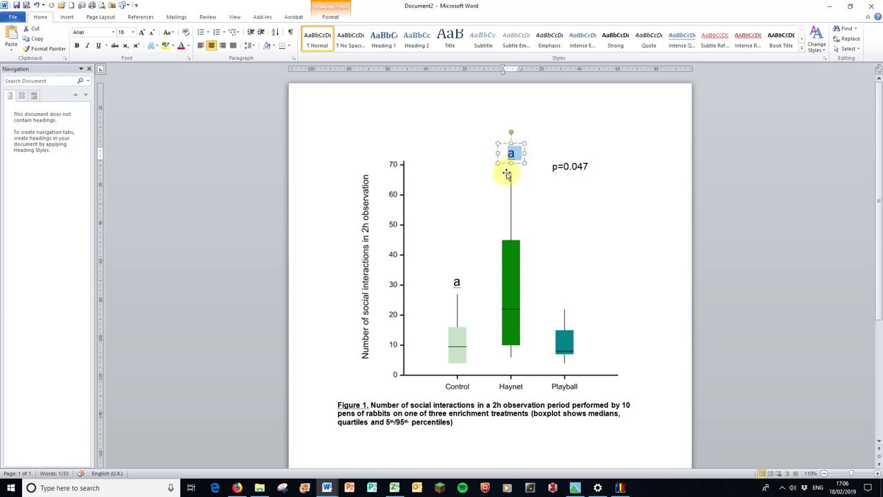
pyautogui.click(642, 296)
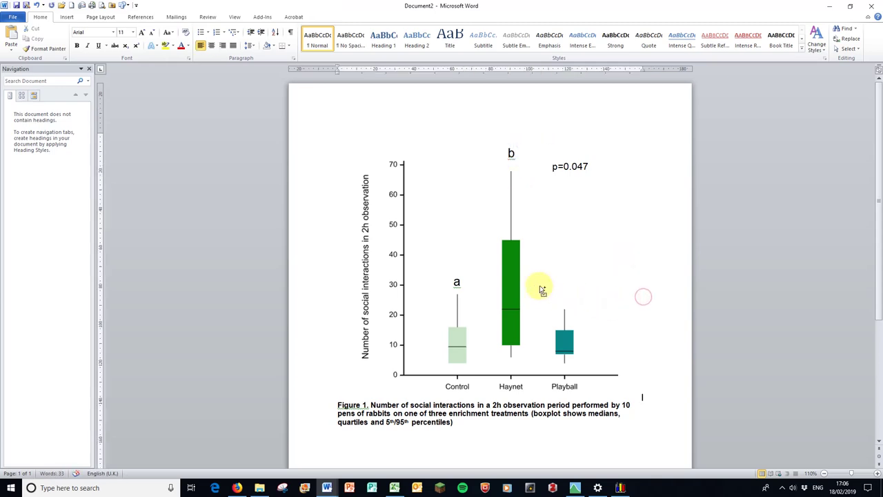
# Place another 'a' above Playball and fine-tune the 'a' and 'b' label positions.
pyautogui.hotkey('ctrl', 'v')
pyautogui.moveTo(473, 302); pyautogui.dragTo(573, 296)
pyautogui.click(600, 309)
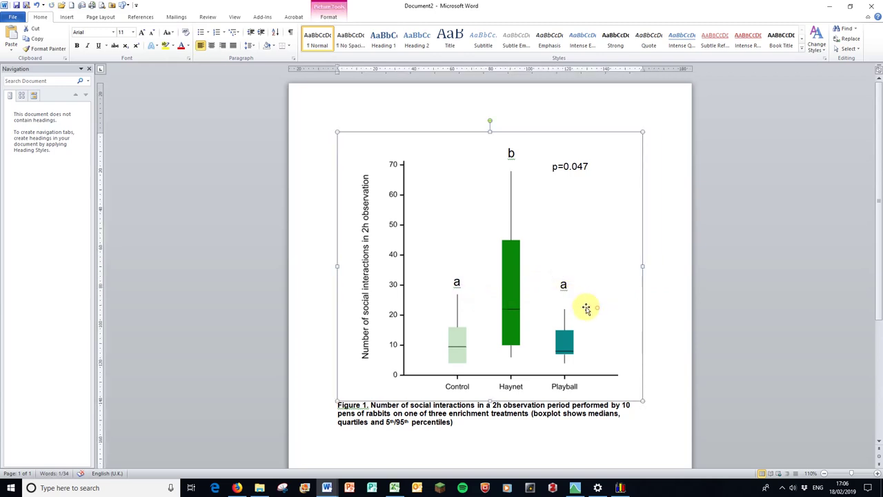
pyautogui.click(565, 289)
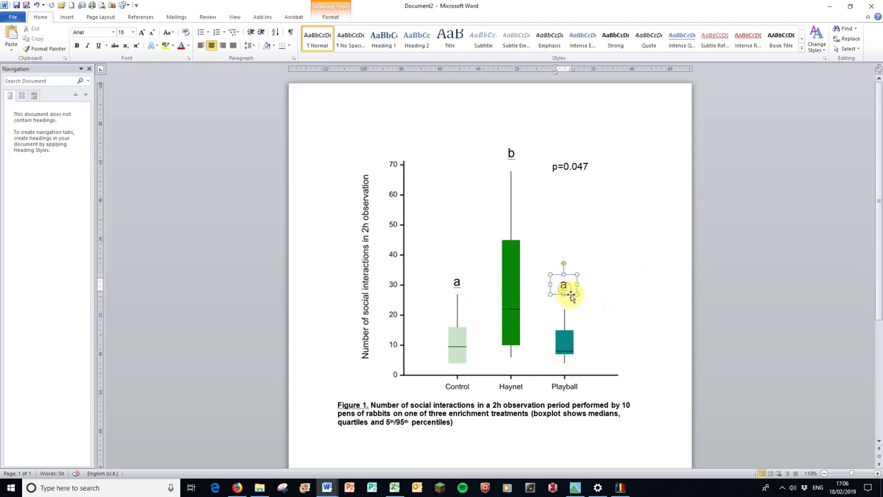
pyautogui.moveTo(571, 296); pyautogui.dragTo(571, 307)
pyautogui.click(599, 311)
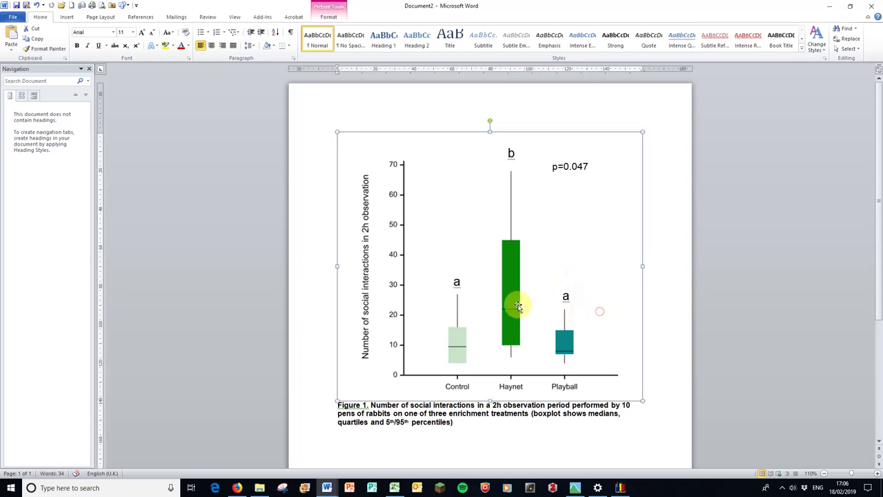
pyautogui.click(511, 155)
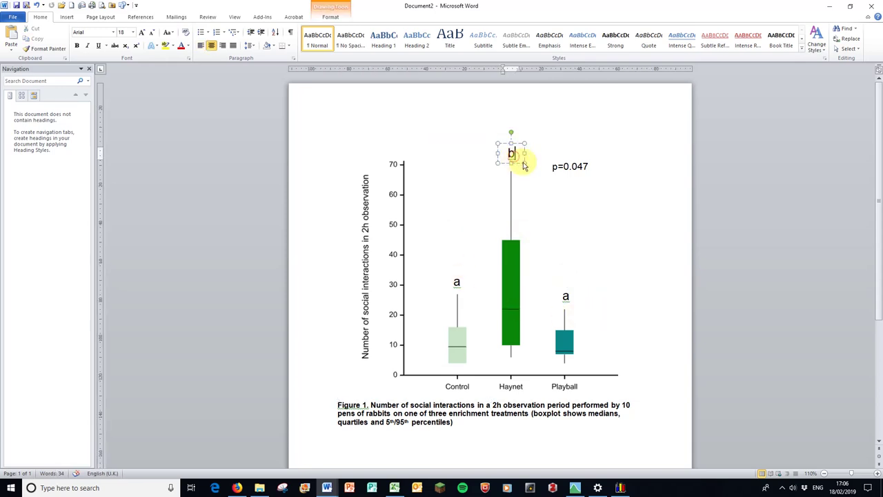
pyautogui.moveTo(519, 166); pyautogui.dragTo(522, 170)
pyautogui.click(532, 199)
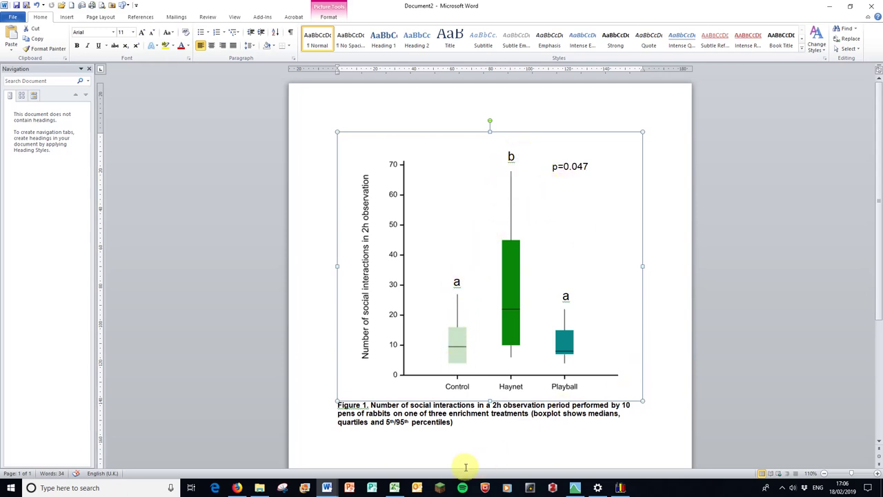
# Add a full stop after 'percentiles)' at the end of the figure caption.
pyautogui.click(462, 425)
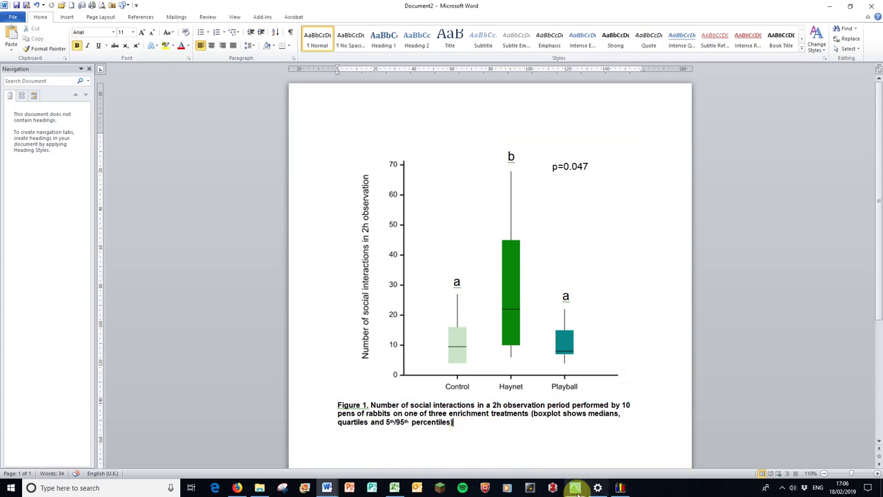
pyautogui.moveTo(578, 491)
pyautogui.write('.')
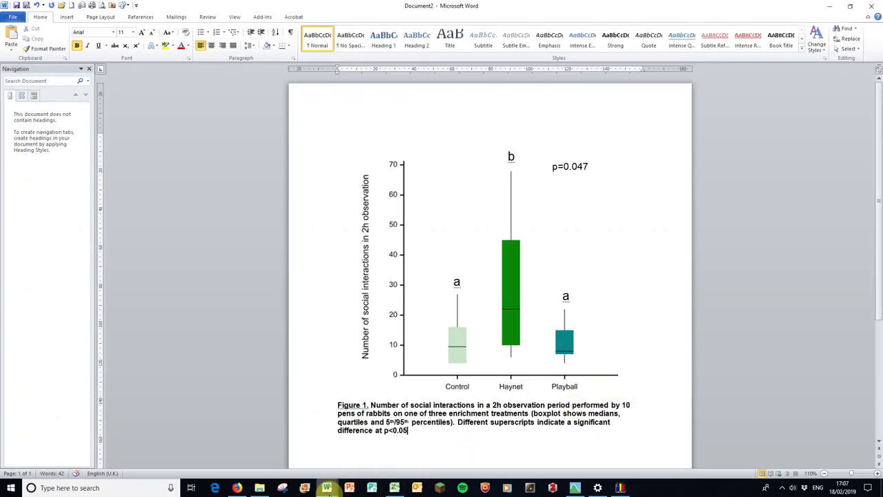
# Back in Document2, end the figure caption with 'Different superscripts indicate a significant difference at p<0.05.'.
pyautogui.moveTo(329, 490)
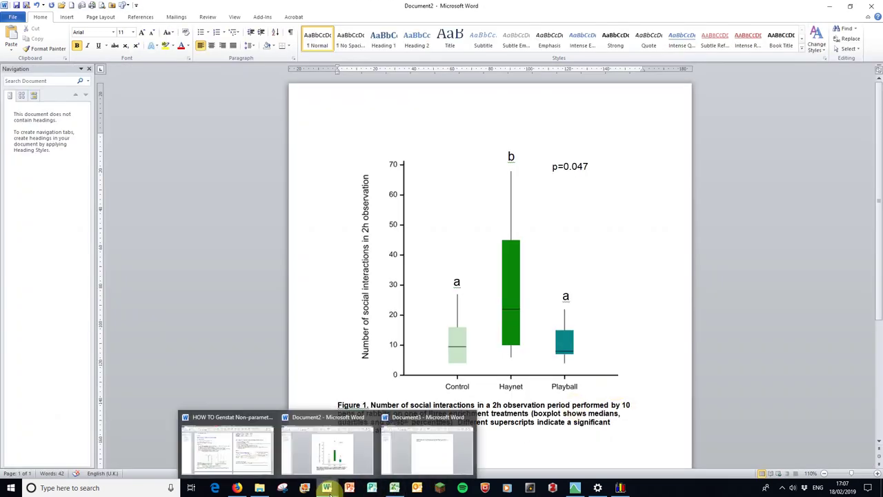